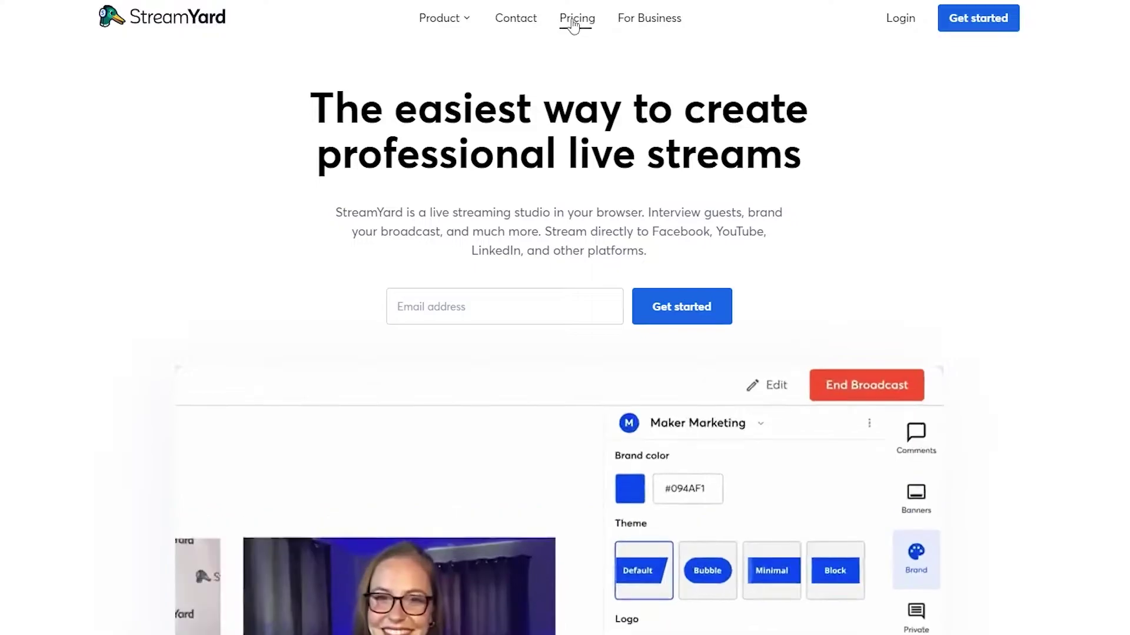
# Open the StreamYard pricing page and show the plan prices with monthly billing
pyautogui.rightClick(573, 26)
pyautogui.click(611, 32)
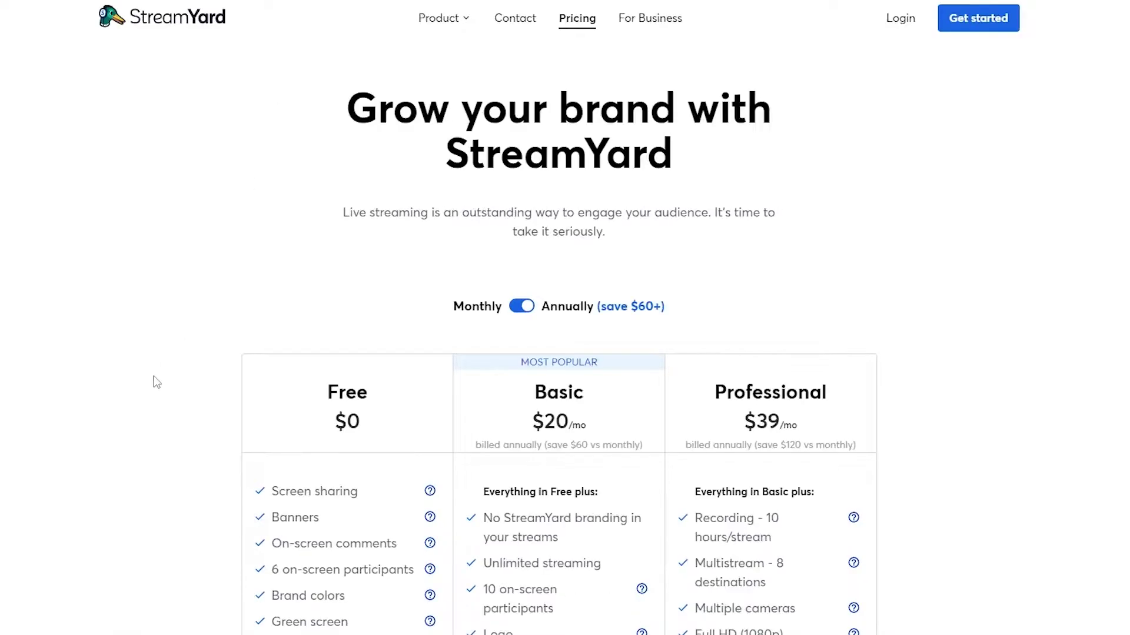
pyautogui.scroll(-5, 151, 382)
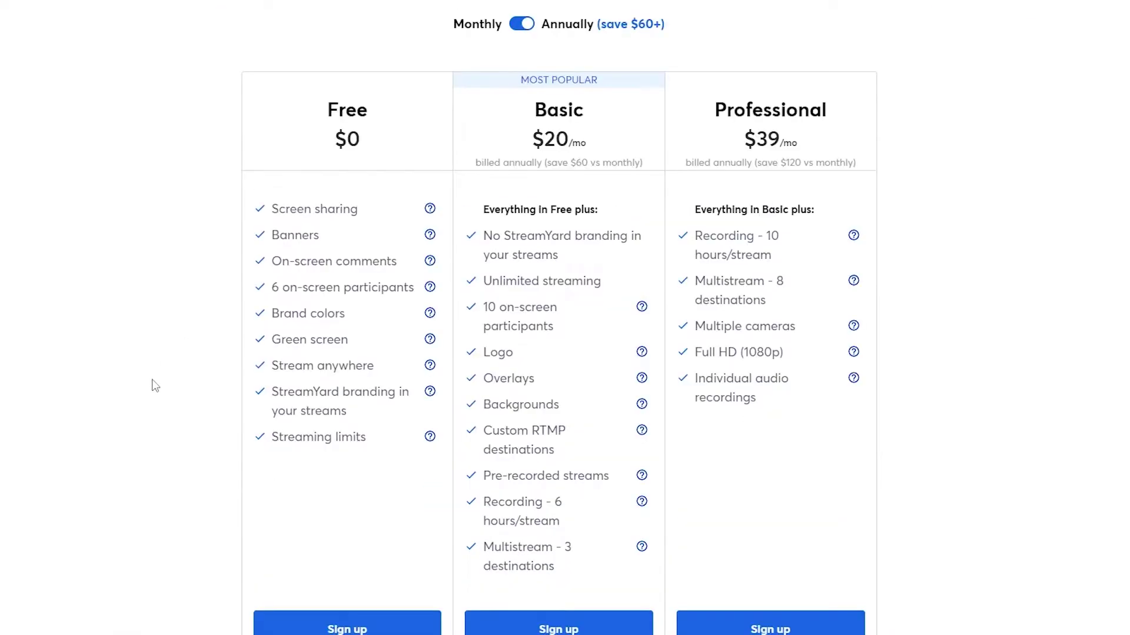
pyautogui.click(522, 33)
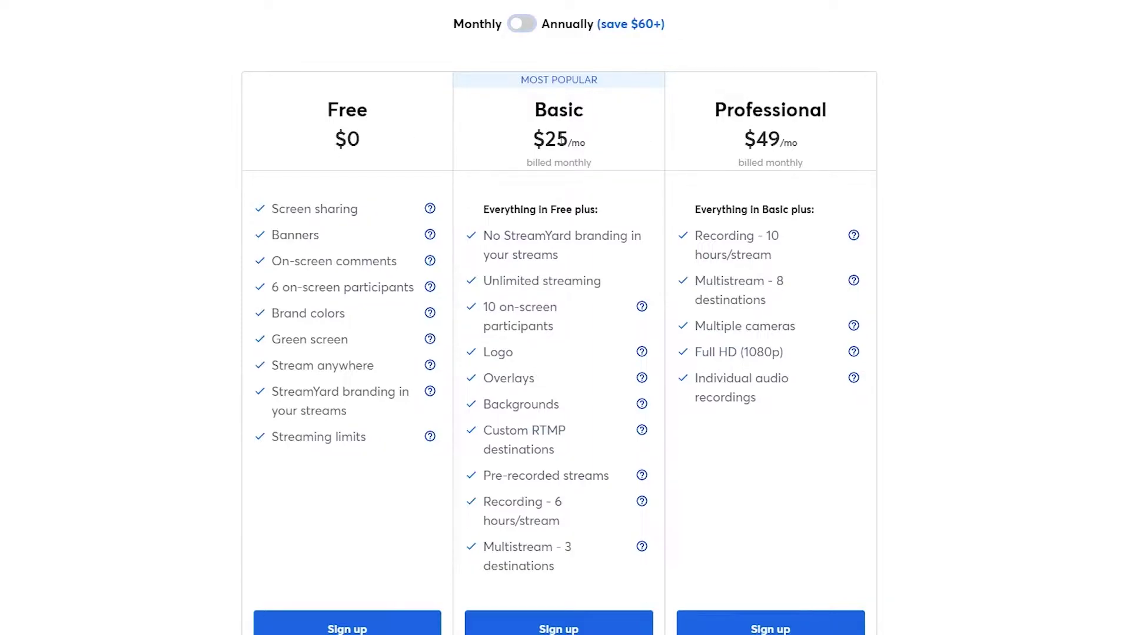
# Compare the Free, Basic and Professional prices under annual and monthly billing, ending on monthly
pyautogui.moveTo(718, 120); pyautogui.dragTo(857, 121)
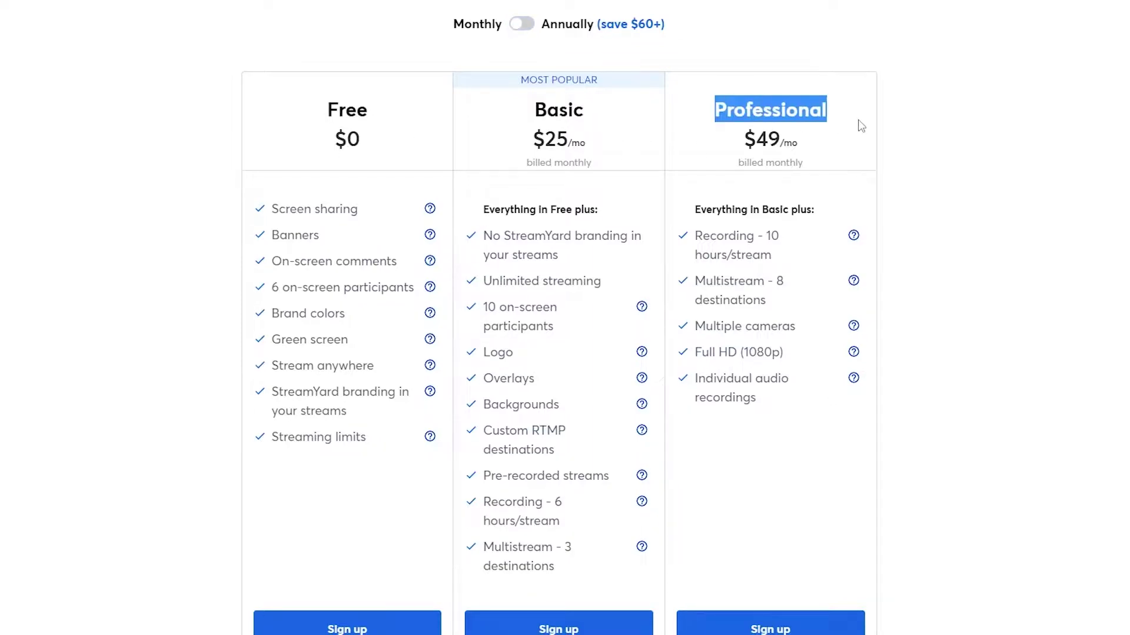
pyautogui.moveTo(767, 139); pyautogui.dragTo(781, 140)
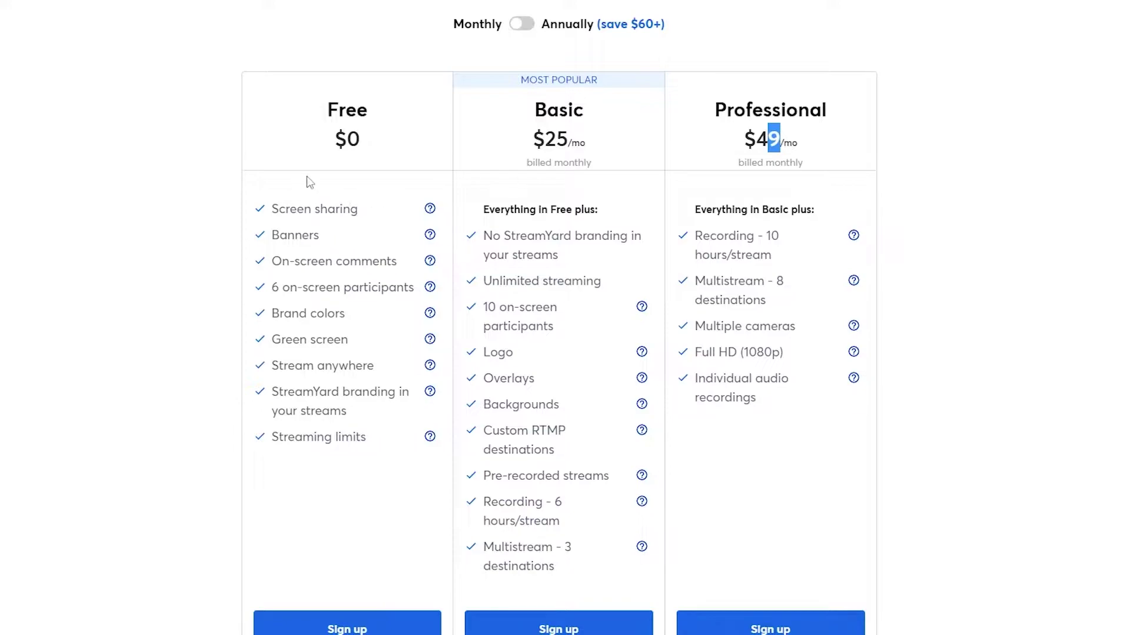
pyautogui.click(344, 164)
pyautogui.click(516, 27)
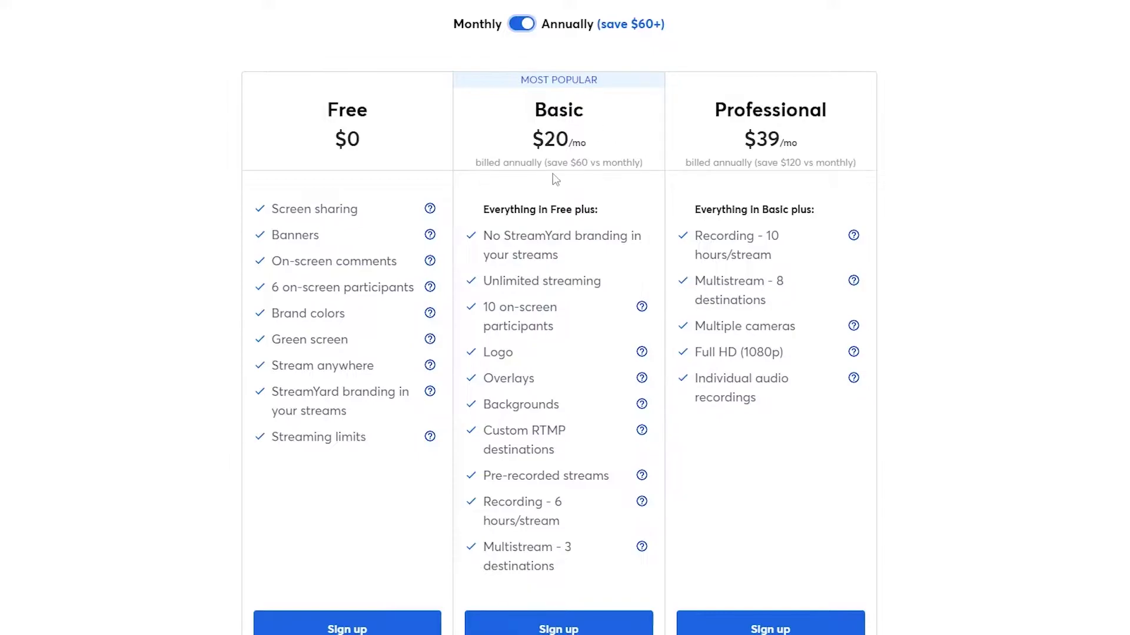
pyautogui.click(519, 24)
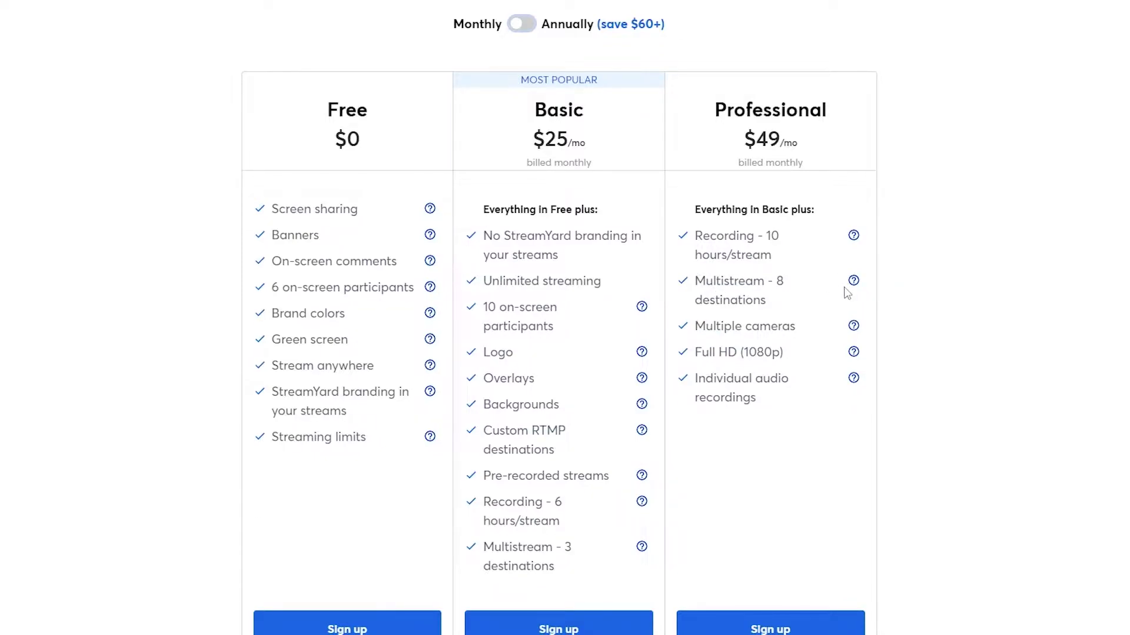
# Review the Professional plan's features, including multistreaming and Full HD (1080p)
pyautogui.moveTo(856, 287)
pyautogui.scroll(2, 518, 288)
pyautogui.scroll(-2, 488, 276)
pyautogui.moveTo(718, 108); pyautogui.dragTo(774, 126)
pyautogui.click(645, 121)
pyautogui.moveTo(695, 357); pyautogui.dragTo(800, 357)
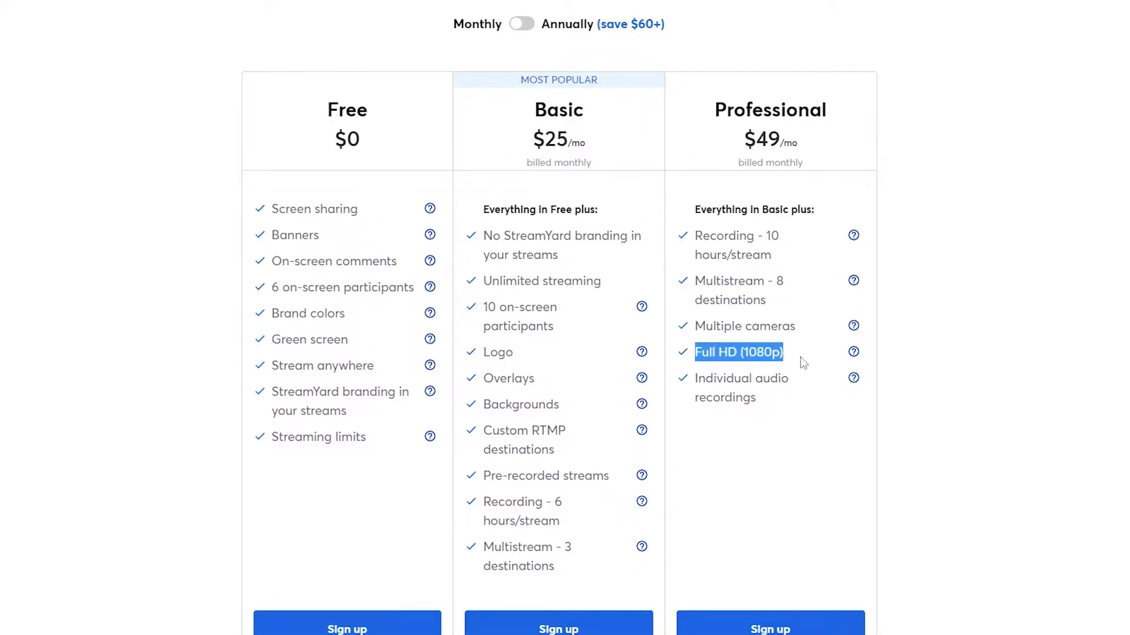
pyautogui.click(840, 436)
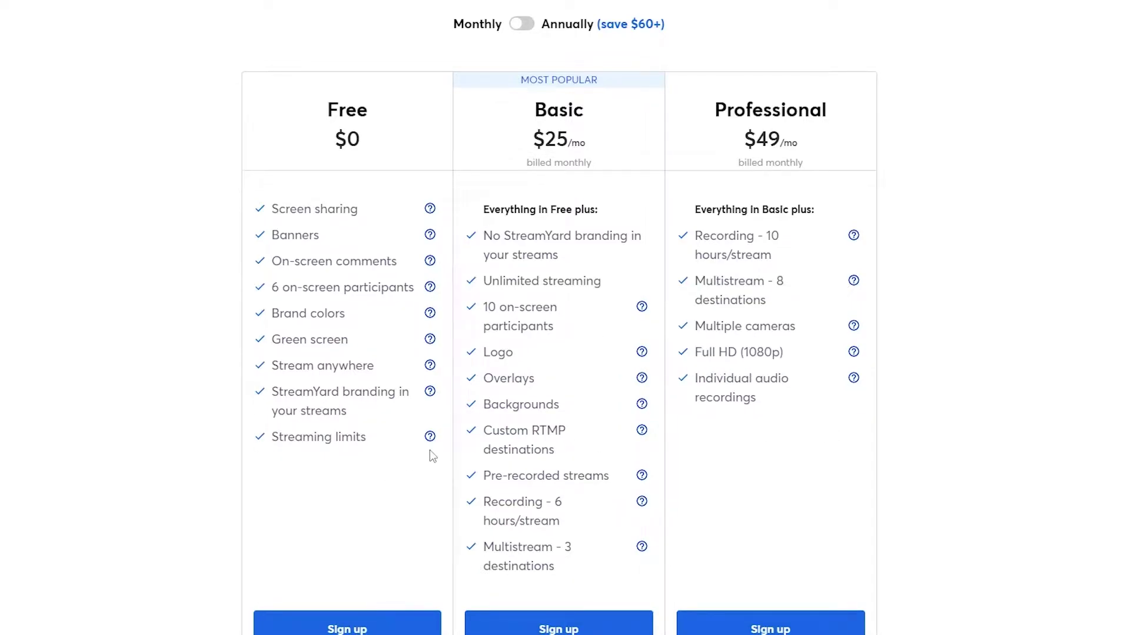
pyautogui.scroll(-1, 414, 470)
pyautogui.scroll(5, 414, 471)
pyautogui.scroll(-5, 437, 479)
pyautogui.scroll(4, 454, 469)
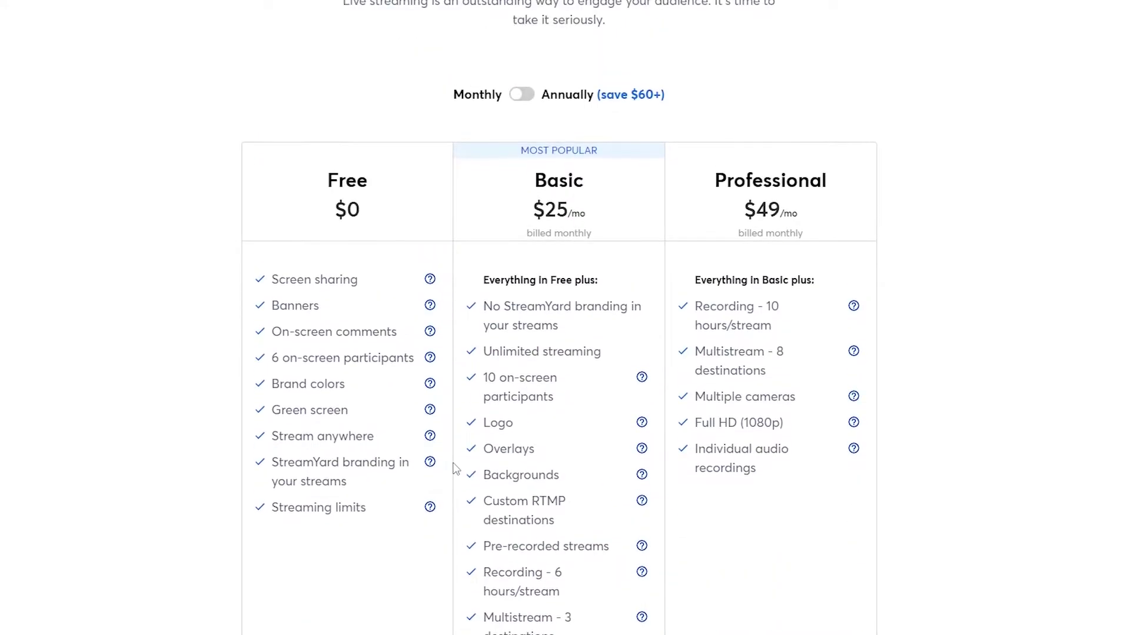
pyautogui.scroll(-5, 454, 469)
pyautogui.scroll(2, 454, 469)
pyautogui.scroll(3, 451, 469)
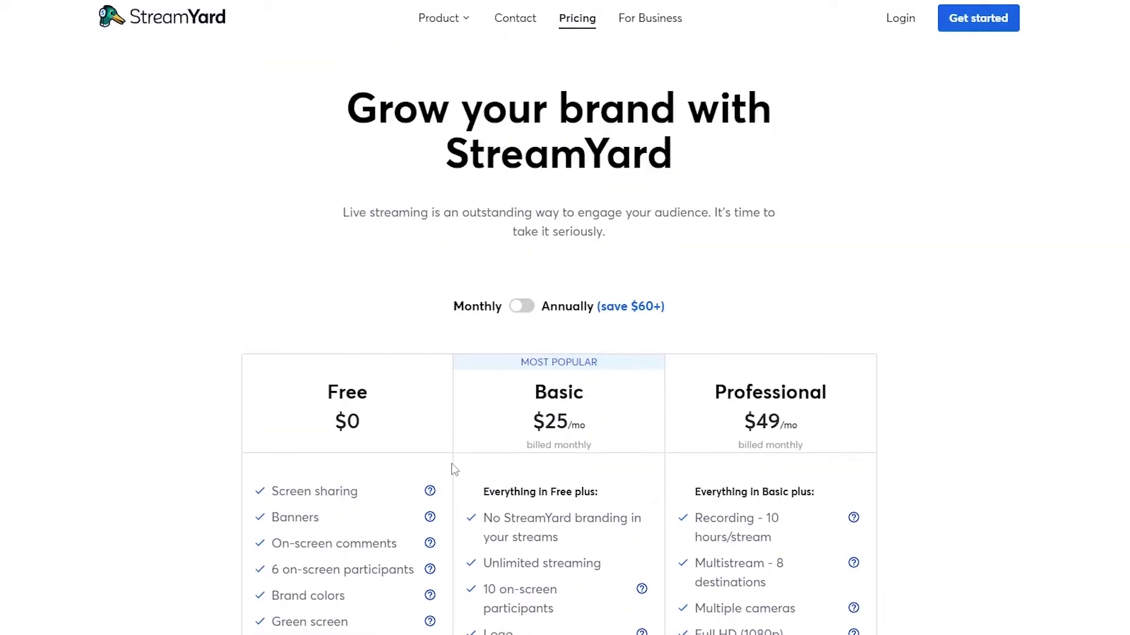
# Sign up for the Free plan and enter the StreamYard dashboard
pyautogui.scroll(-8, 645, 469)
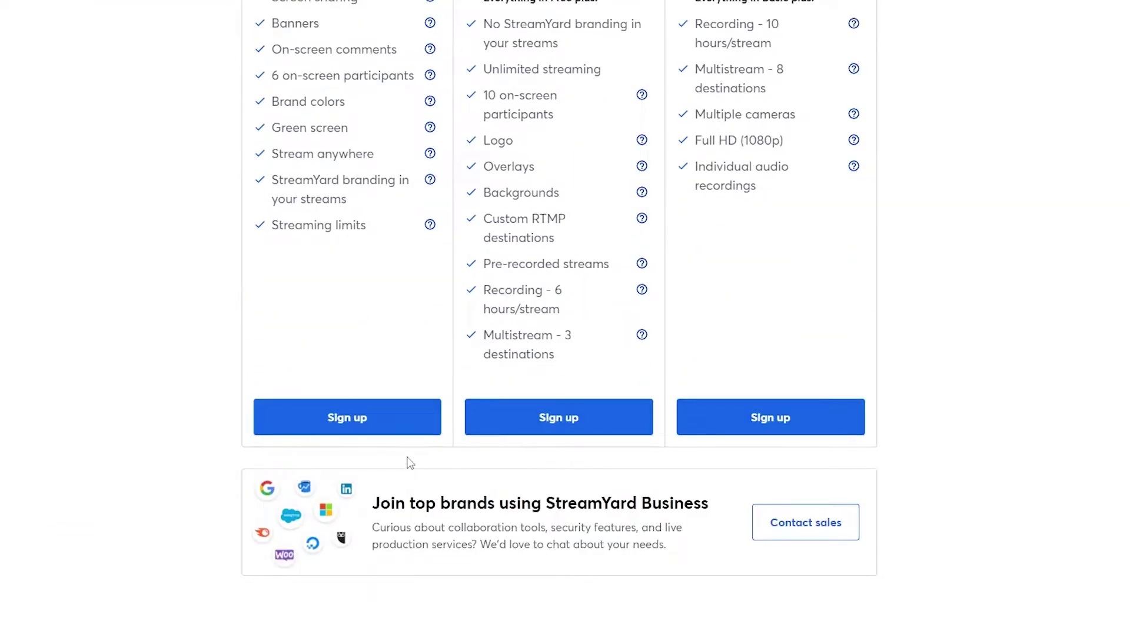
pyautogui.click(350, 429)
pyautogui.click(459, 209)
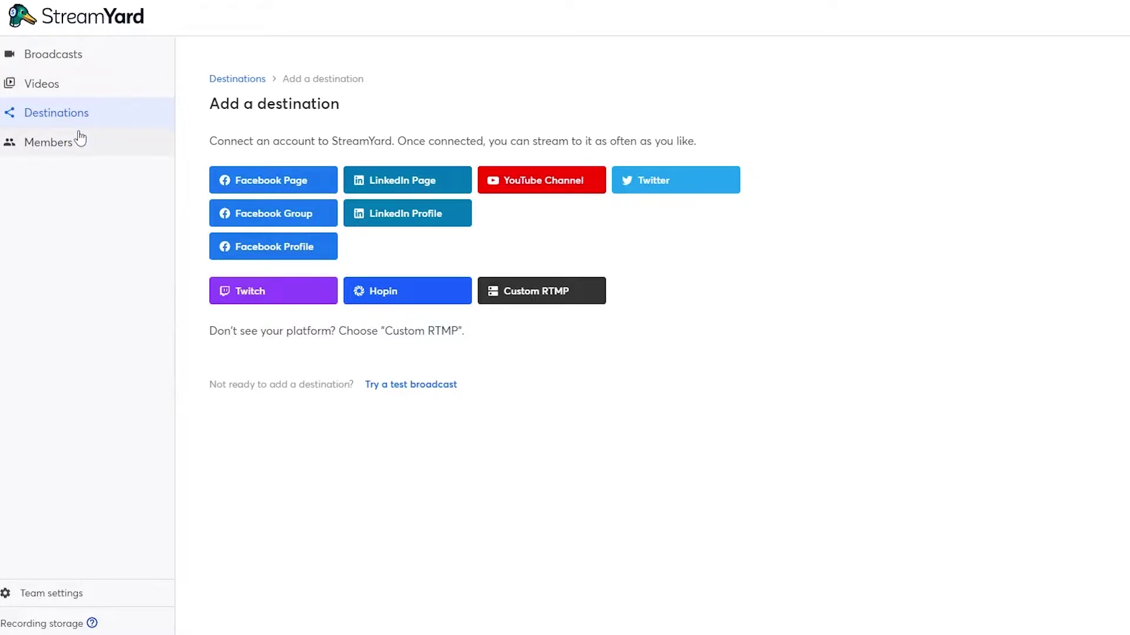
# View the upcoming and past broadcasts, followed by the recorded videos section
pyautogui.click(85, 57)
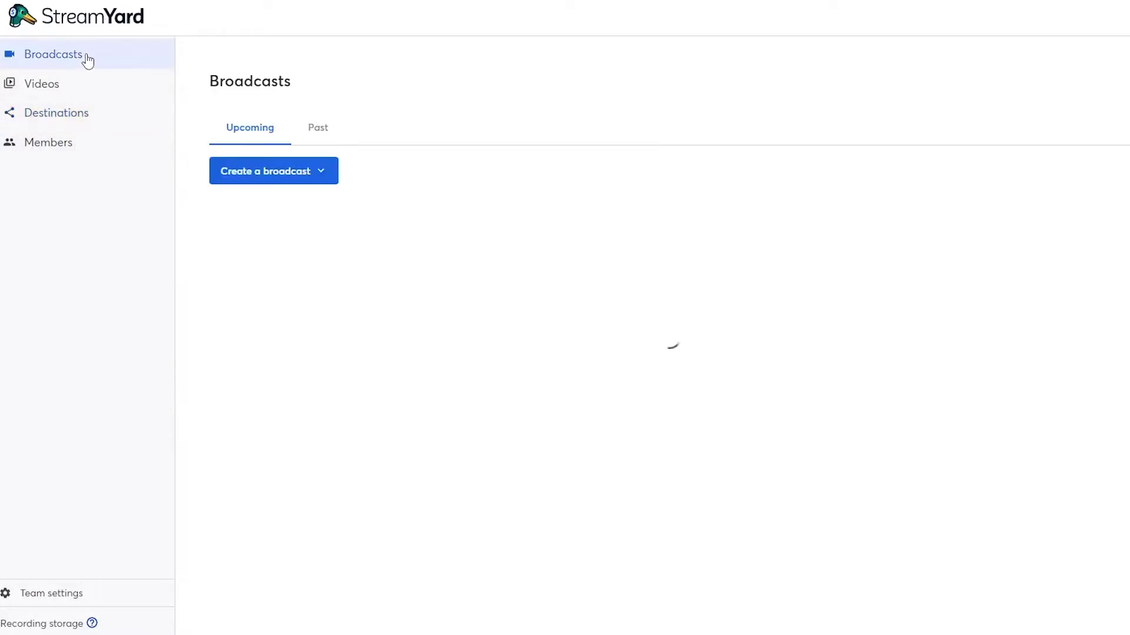
pyautogui.click(321, 129)
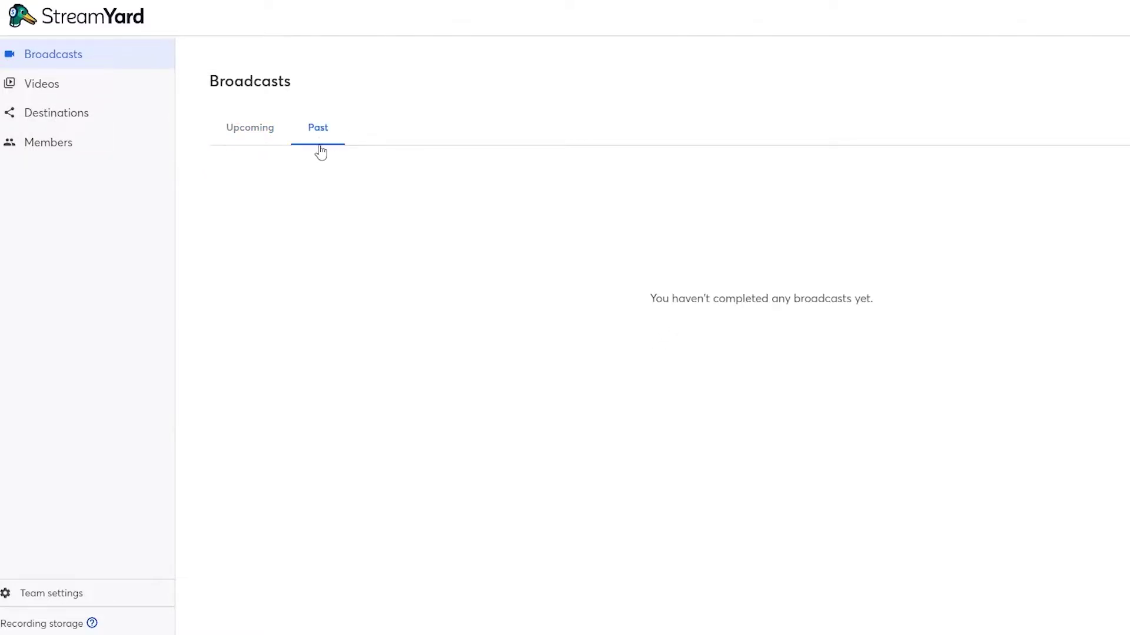
pyautogui.click(73, 91)
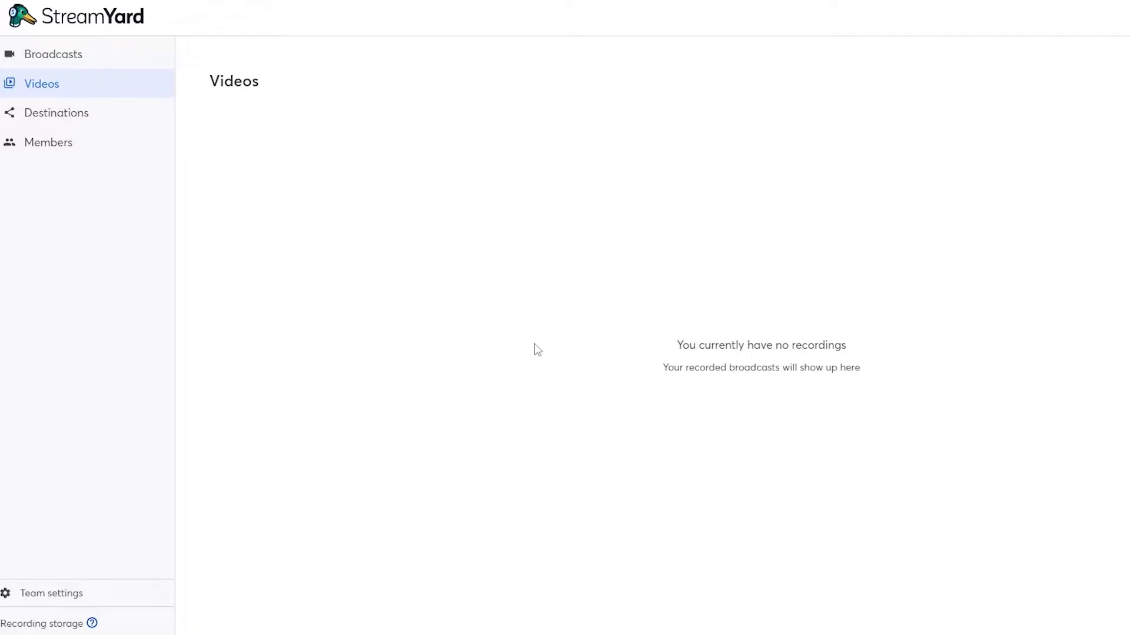
# View the platforms available as streaming destinations and the Custom RTMP requirements, ending back on the platform choices
pyautogui.click(77, 118)
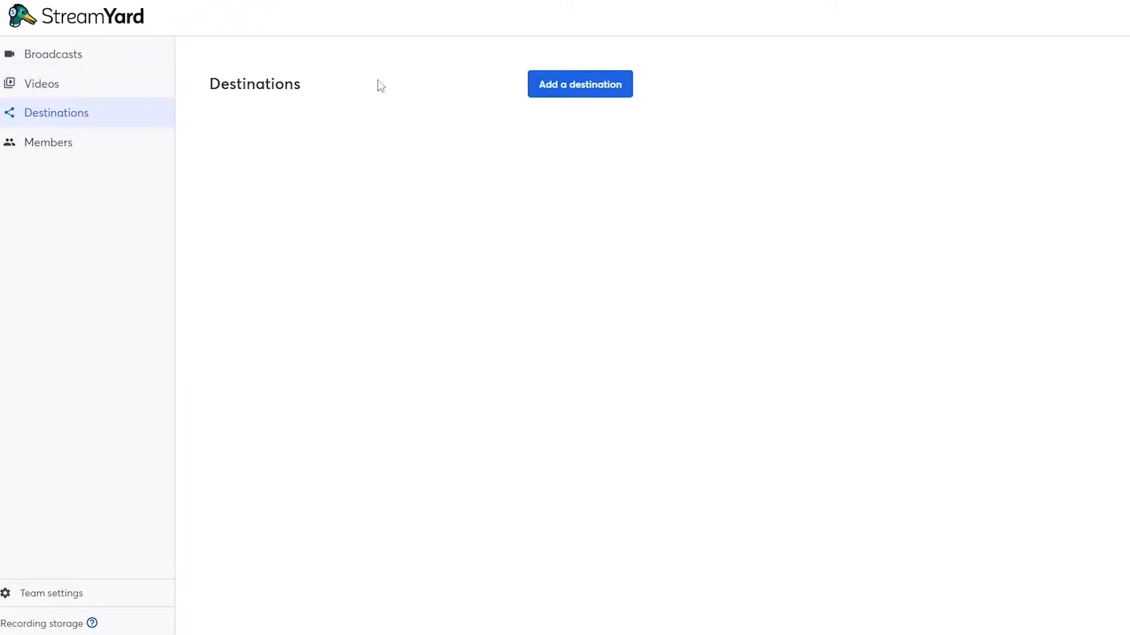
pyautogui.click(594, 86)
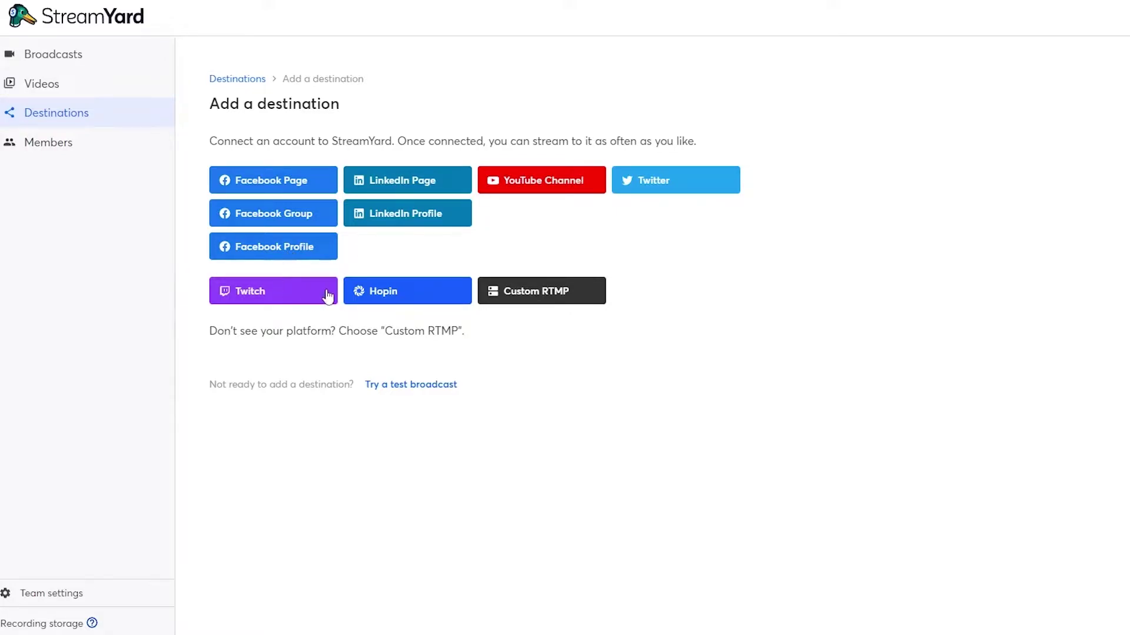
pyautogui.click(532, 301)
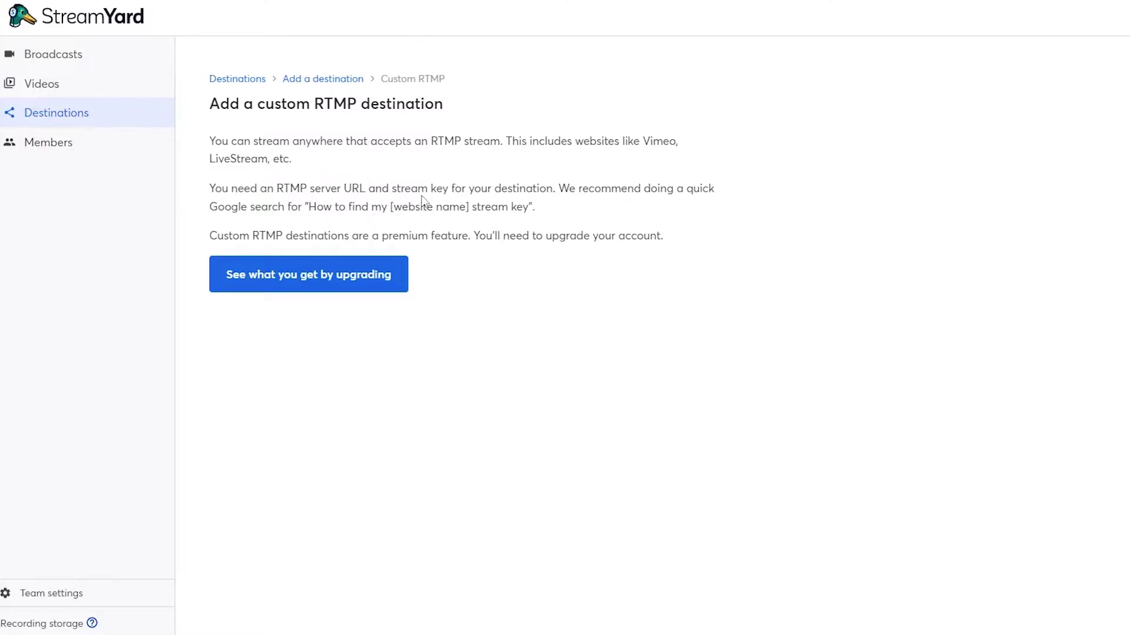
pyautogui.hotkey('alt', 'Left')
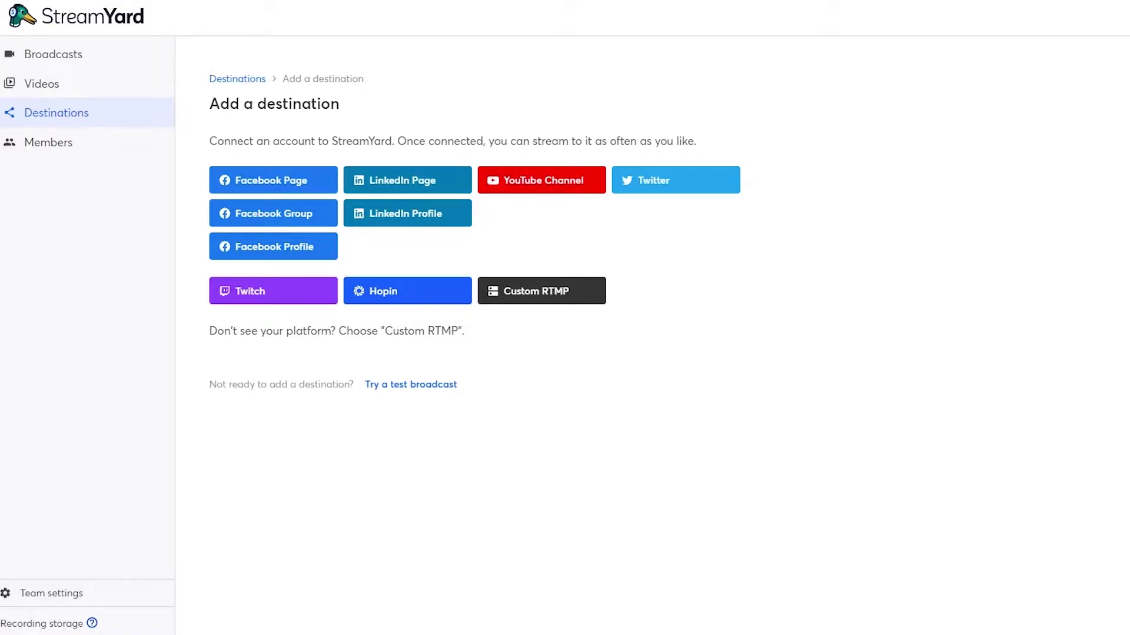
pyautogui.moveTo(4, 622); pyautogui.dragTo(81, 632)
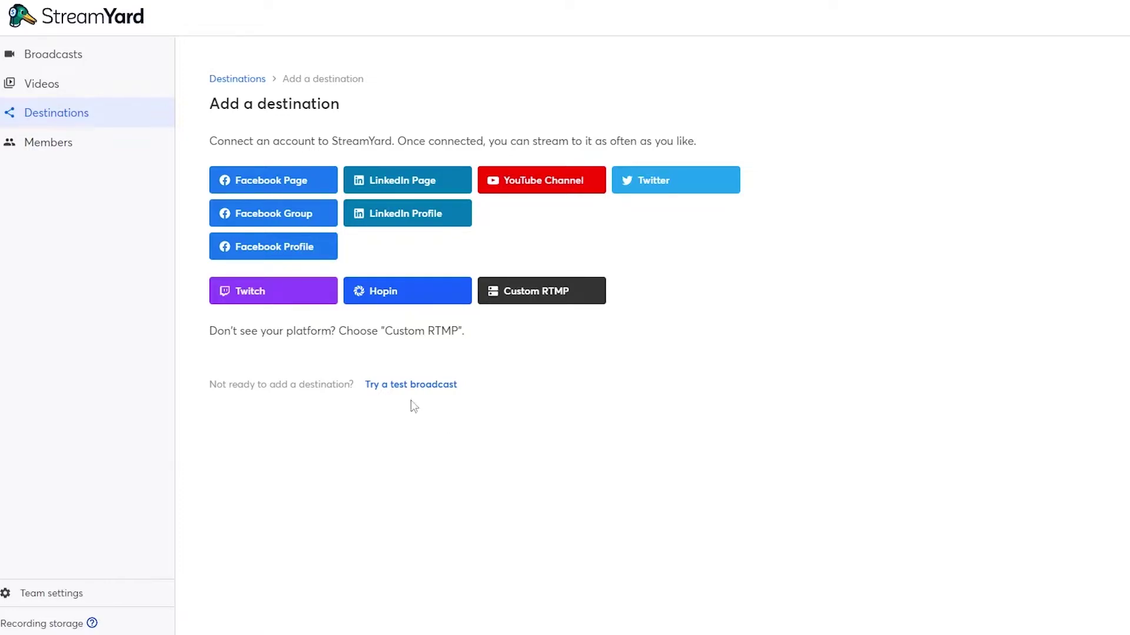
# Check the pre-recorded video option for creating a broadcast, read how it works and dismiss the notice
pyautogui.click(83, 66)
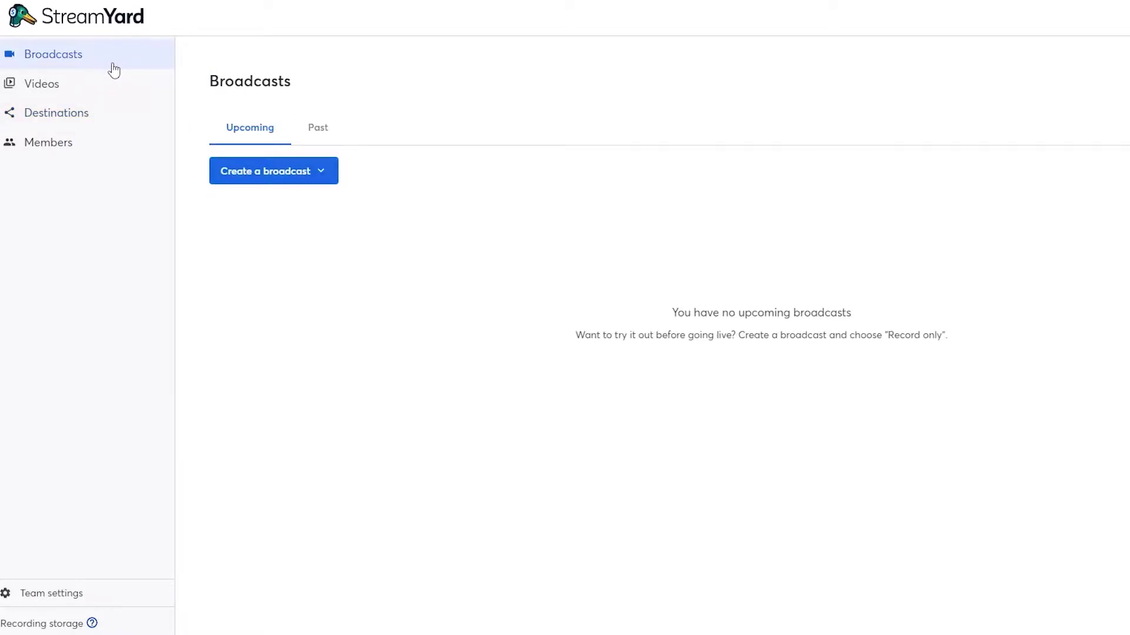
pyautogui.click(285, 171)
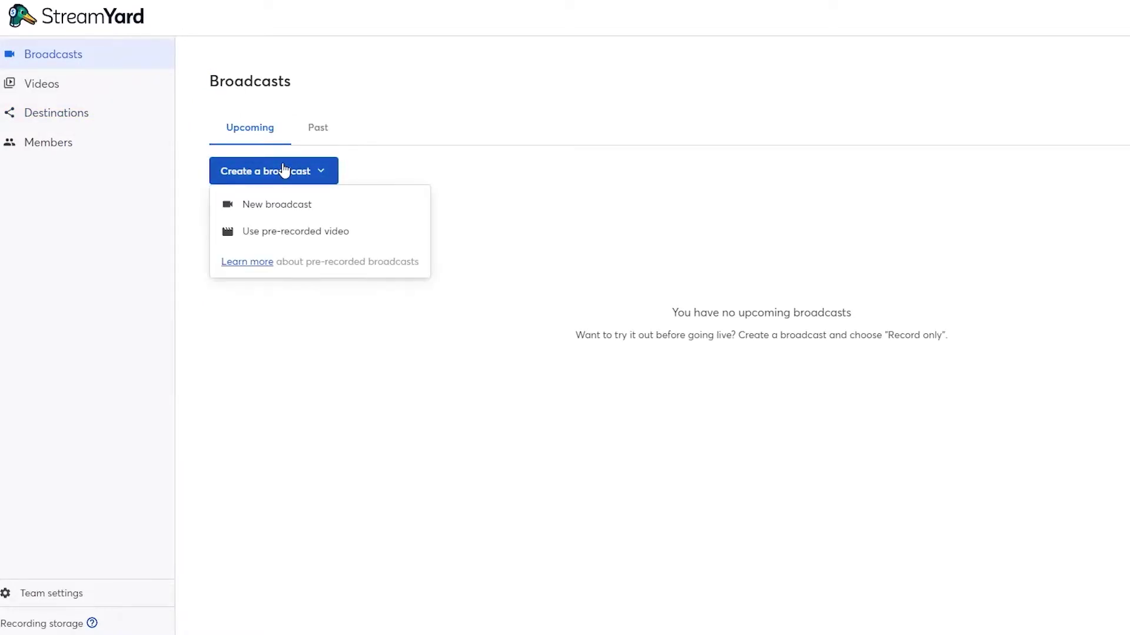
pyautogui.click(260, 235)
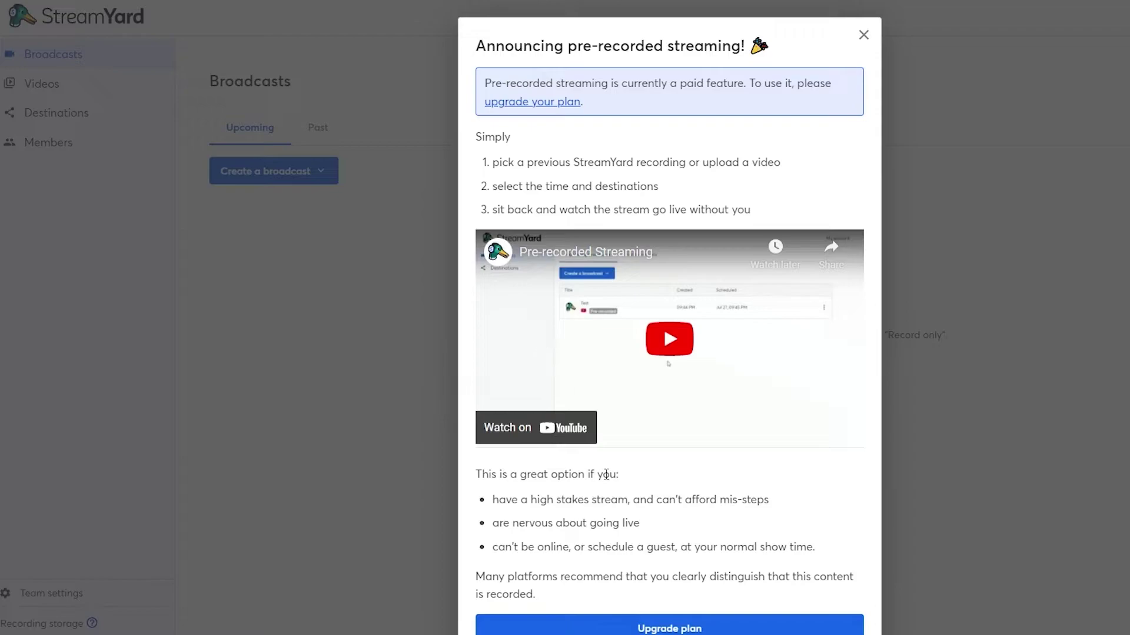
pyautogui.moveTo(483, 168); pyautogui.dragTo(805, 208)
pyautogui.click(920, 194)
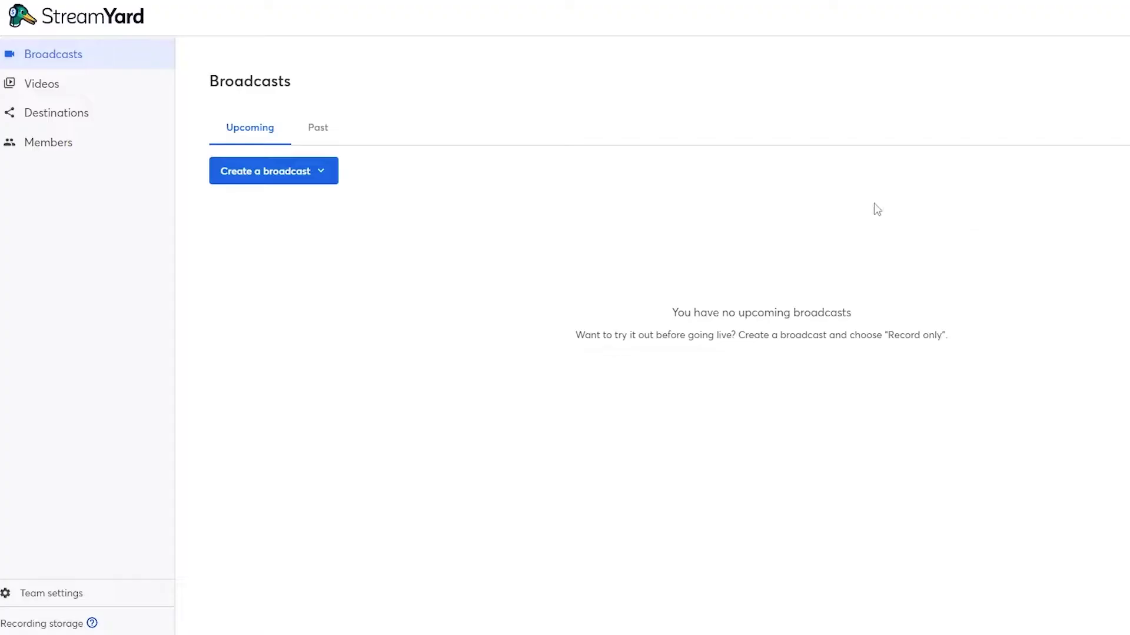
# Look at where recorded broadcasts are stored, switching between the Videos and Broadcasts sections
pyautogui.click(48, 95)
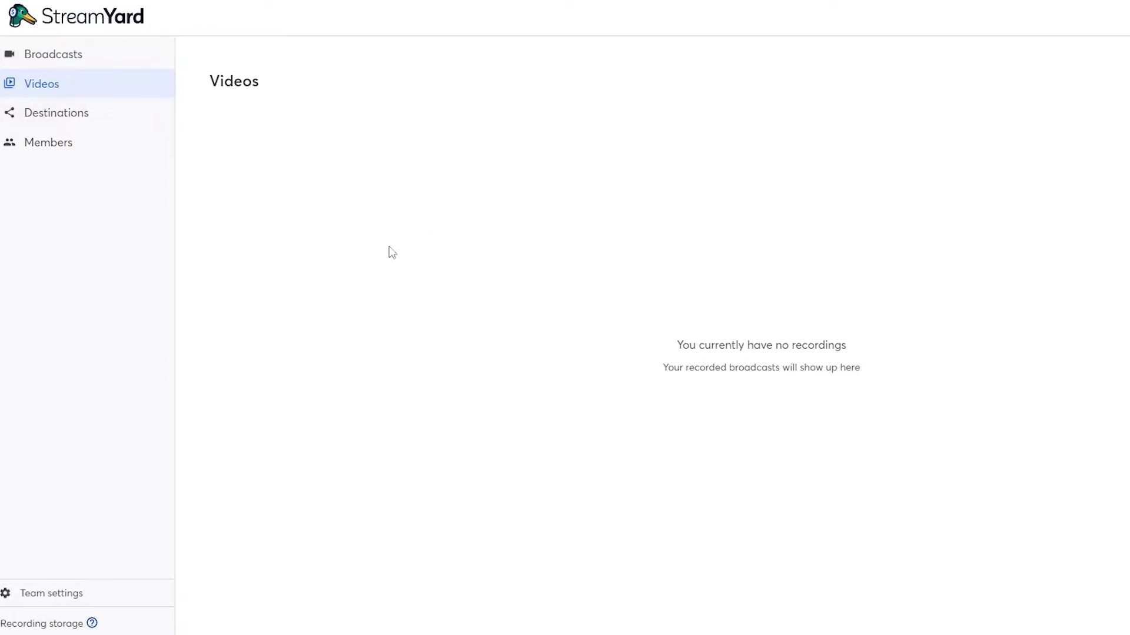
pyautogui.click(137, 55)
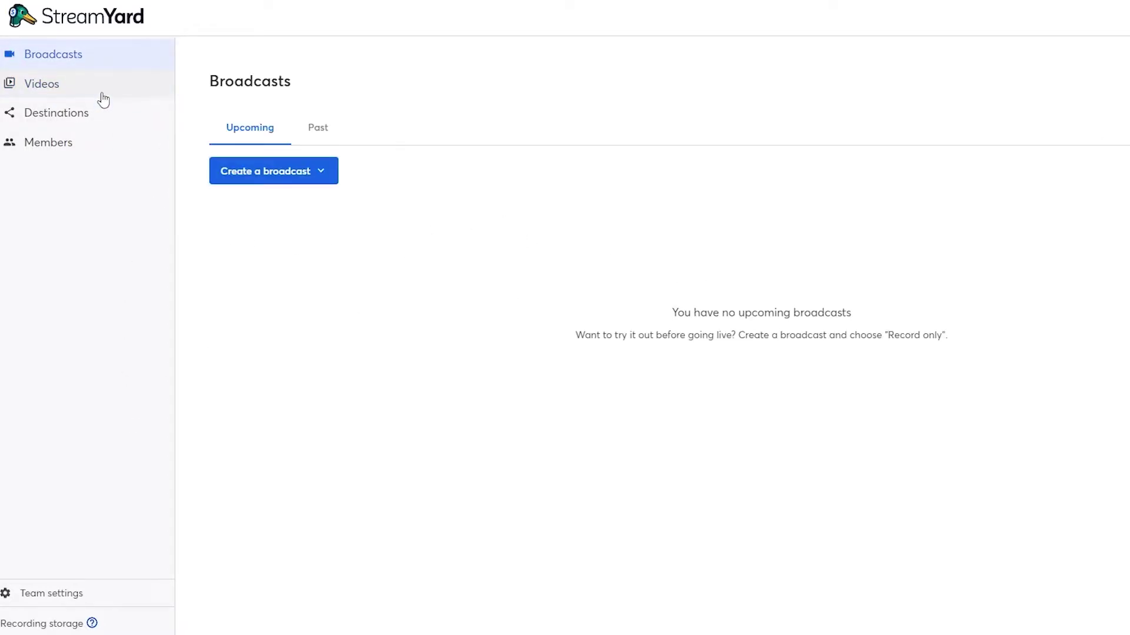
pyautogui.click(101, 95)
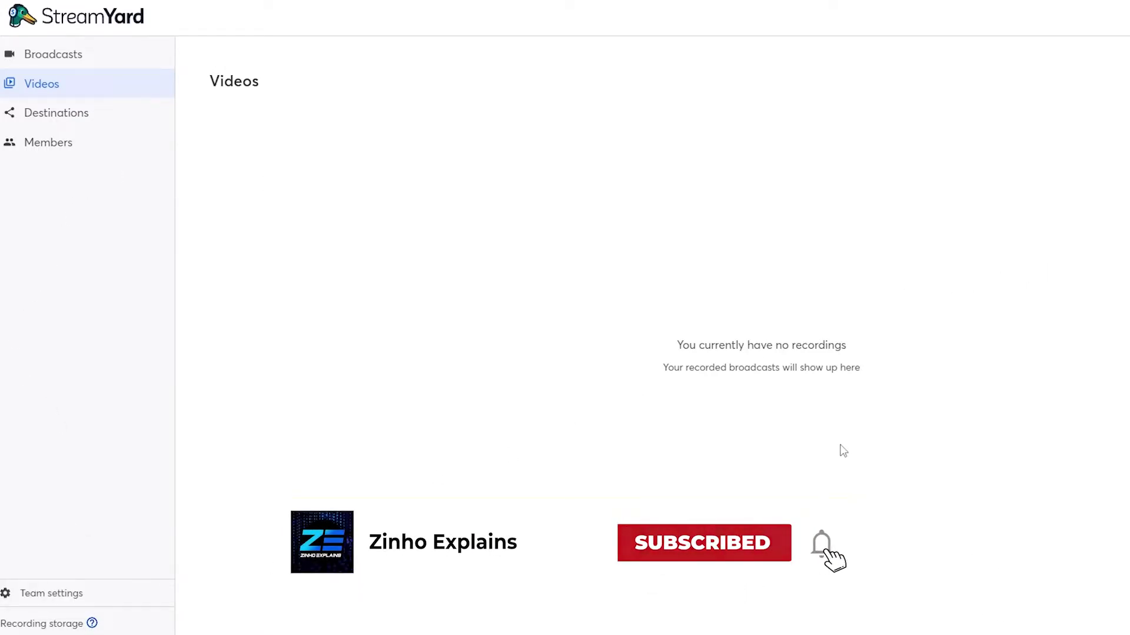
# Start a new broadcast and connect a YouTube channel as its destination, allowing StreamYard access to the Google account
pyautogui.click(123, 59)
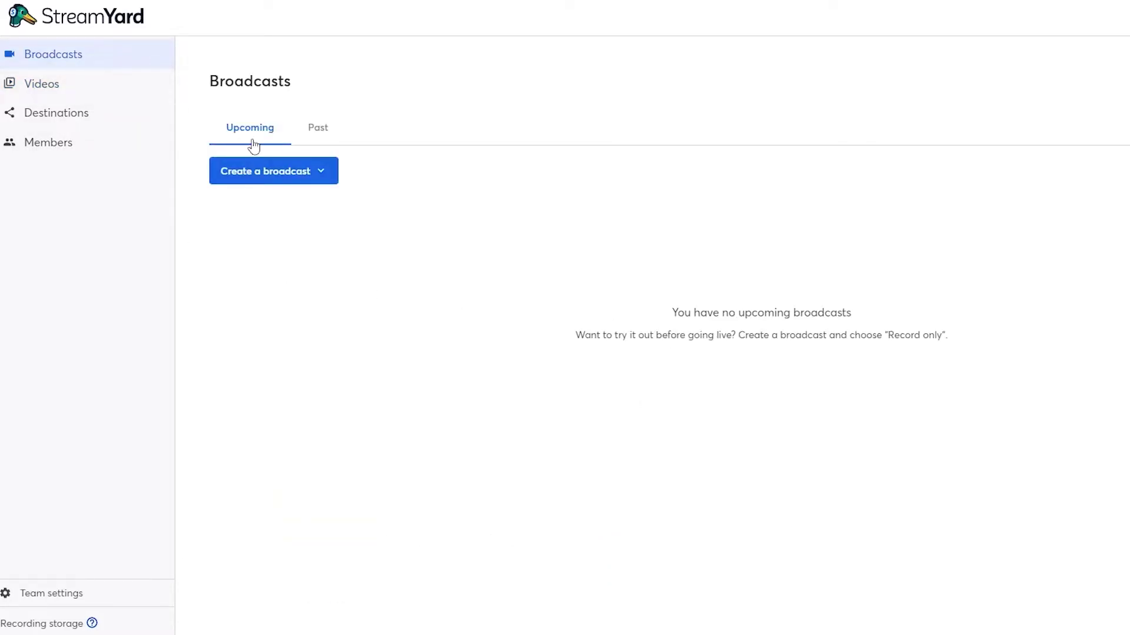
pyautogui.click(257, 174)
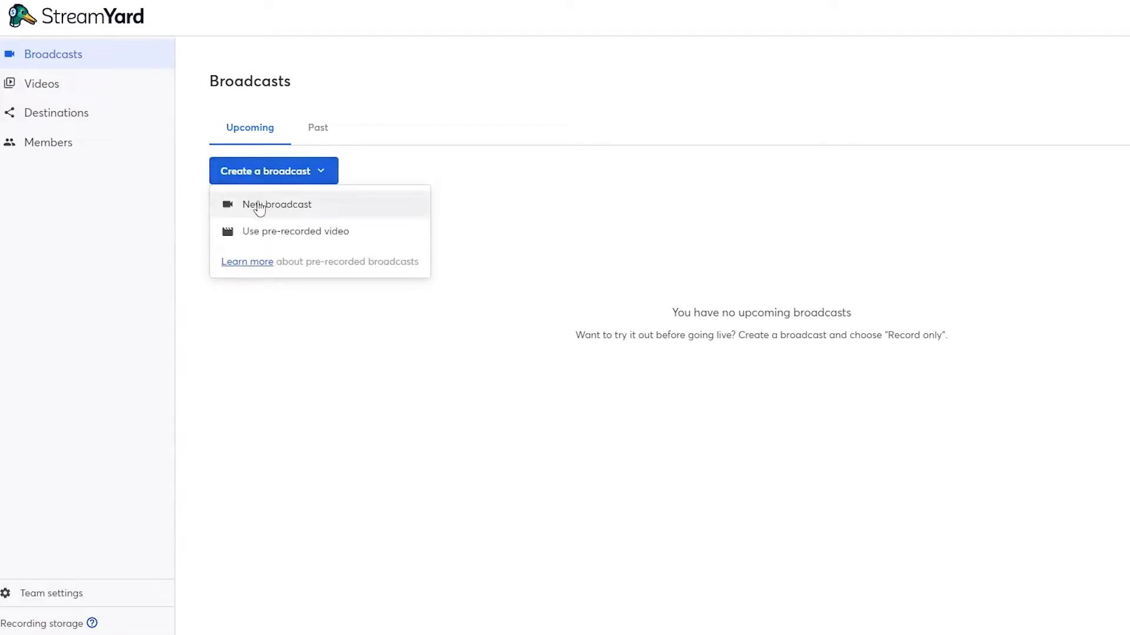
pyautogui.click(259, 204)
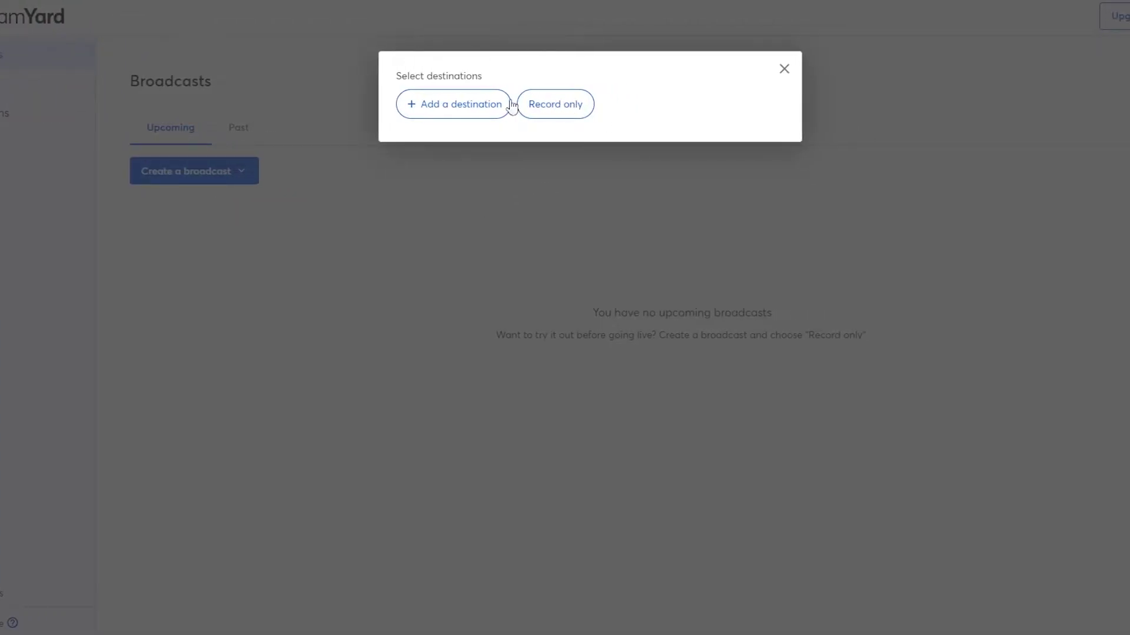
pyautogui.click(468, 109)
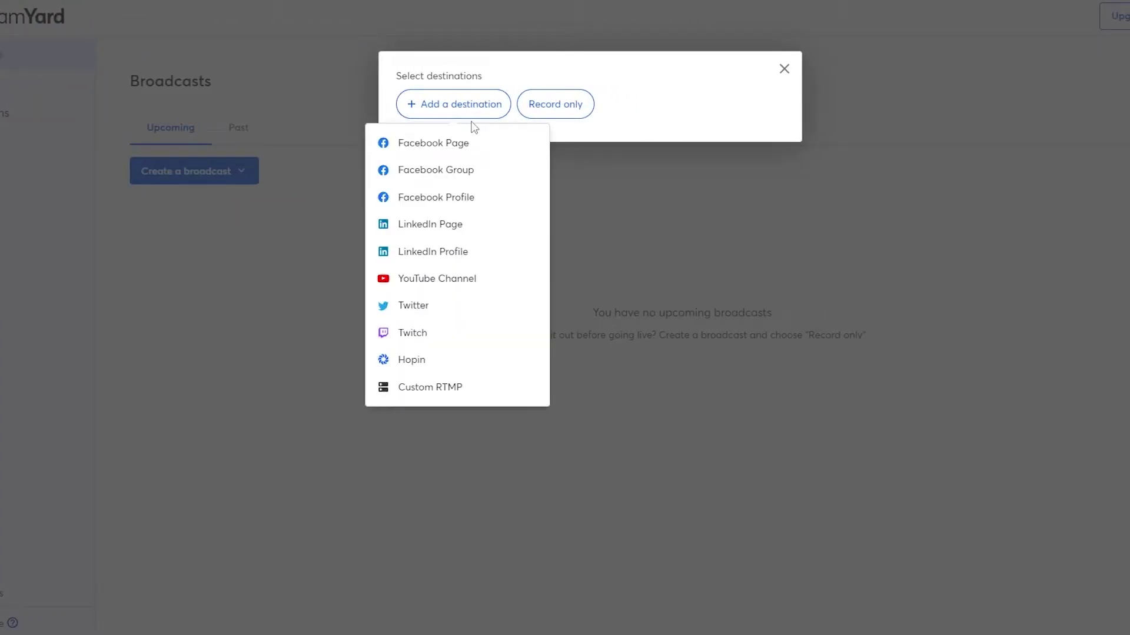
pyautogui.click(460, 286)
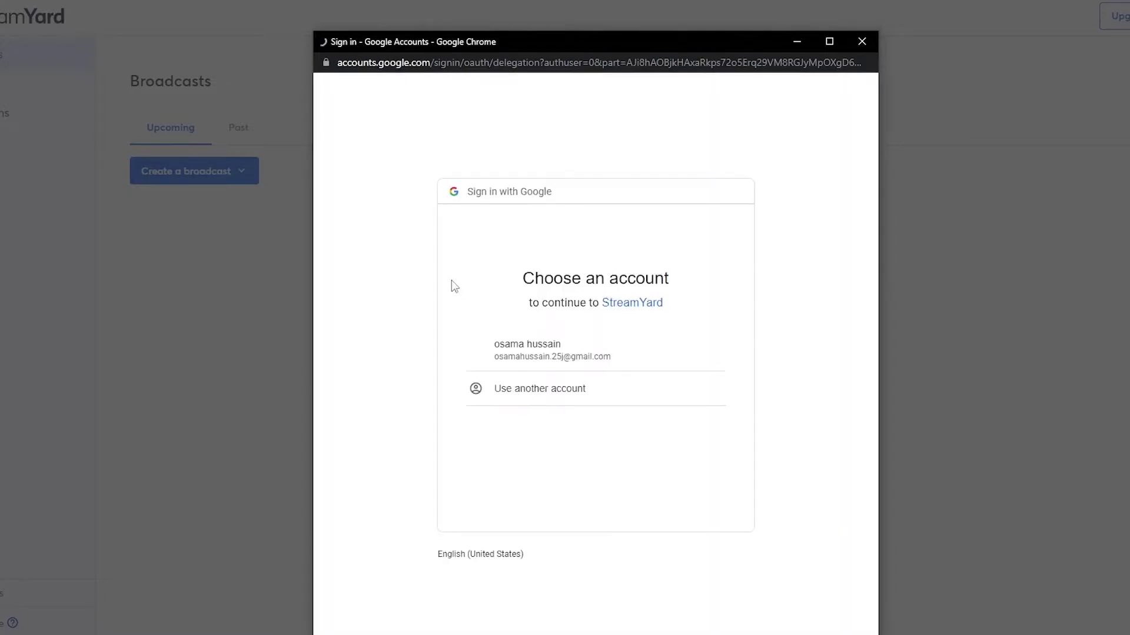
pyautogui.click(537, 352)
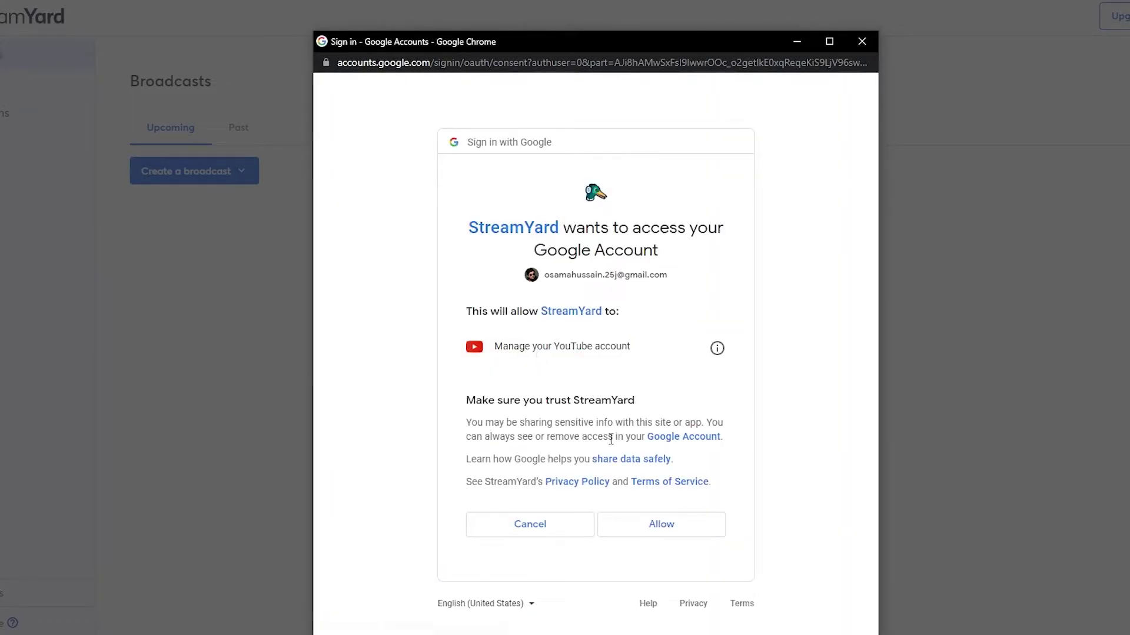
pyautogui.click(655, 538)
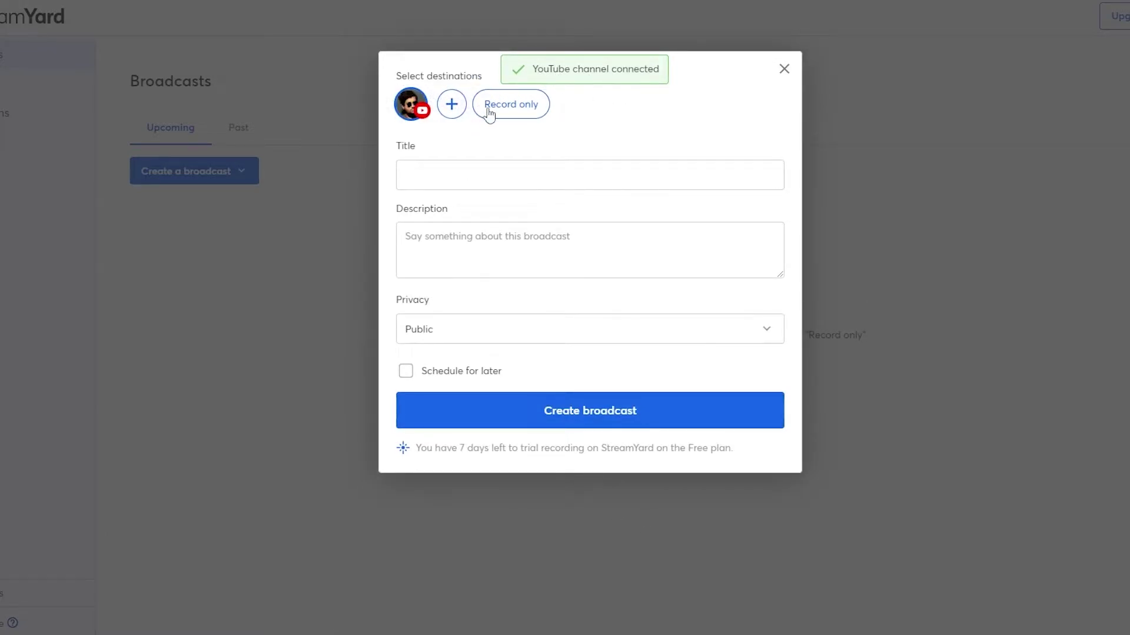
# Title the broadcast "Demo Stream", set its privacy to Private and create it
pyautogui.click(403, 173)
pyautogui.write('D')
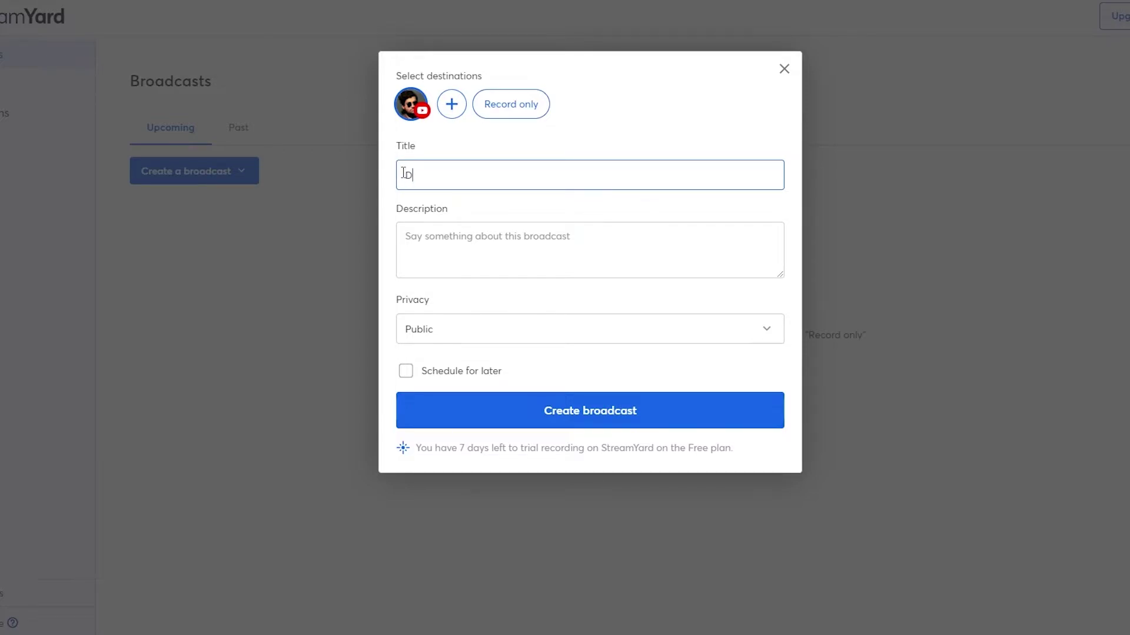
pyautogui.write('emo Stream')
pyautogui.click(507, 235)
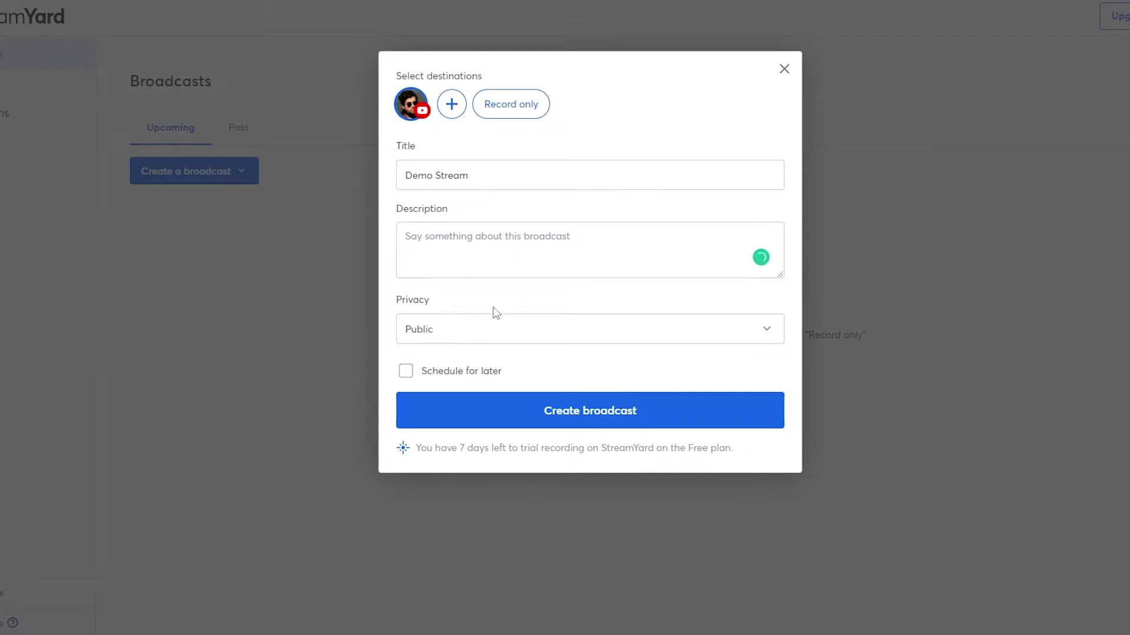
pyautogui.click(497, 326)
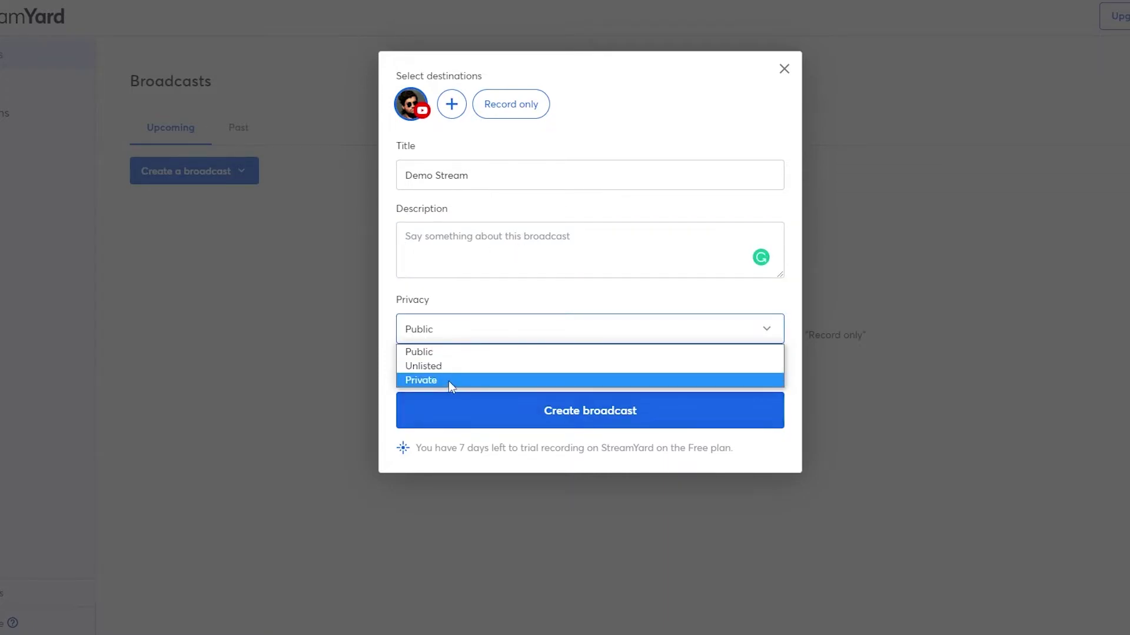
pyautogui.click(424, 381)
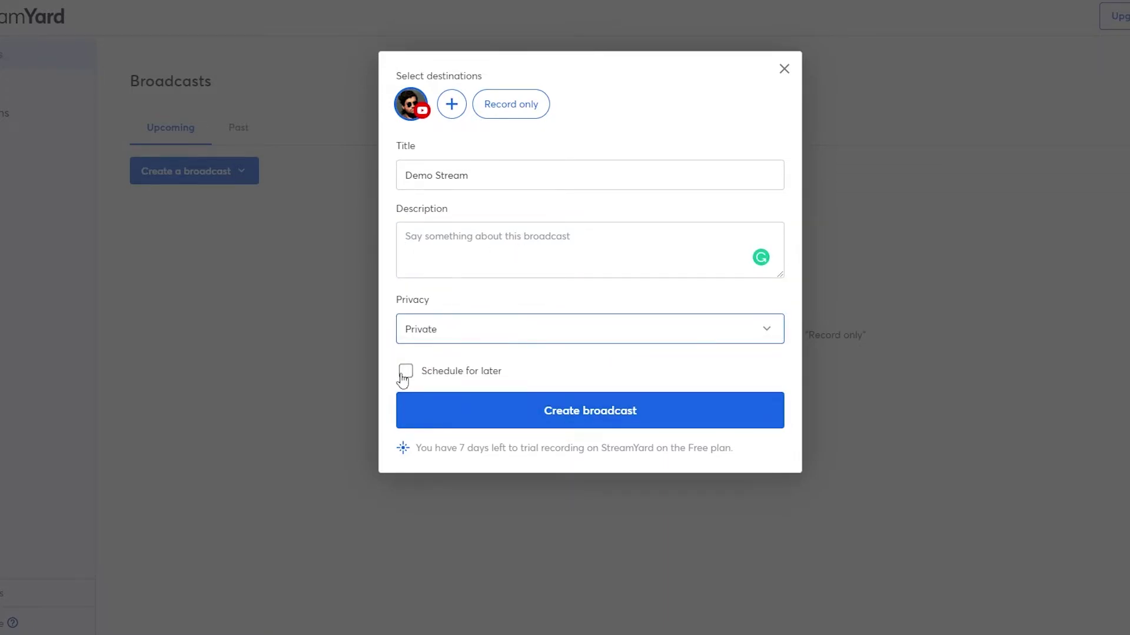
pyautogui.click(596, 414)
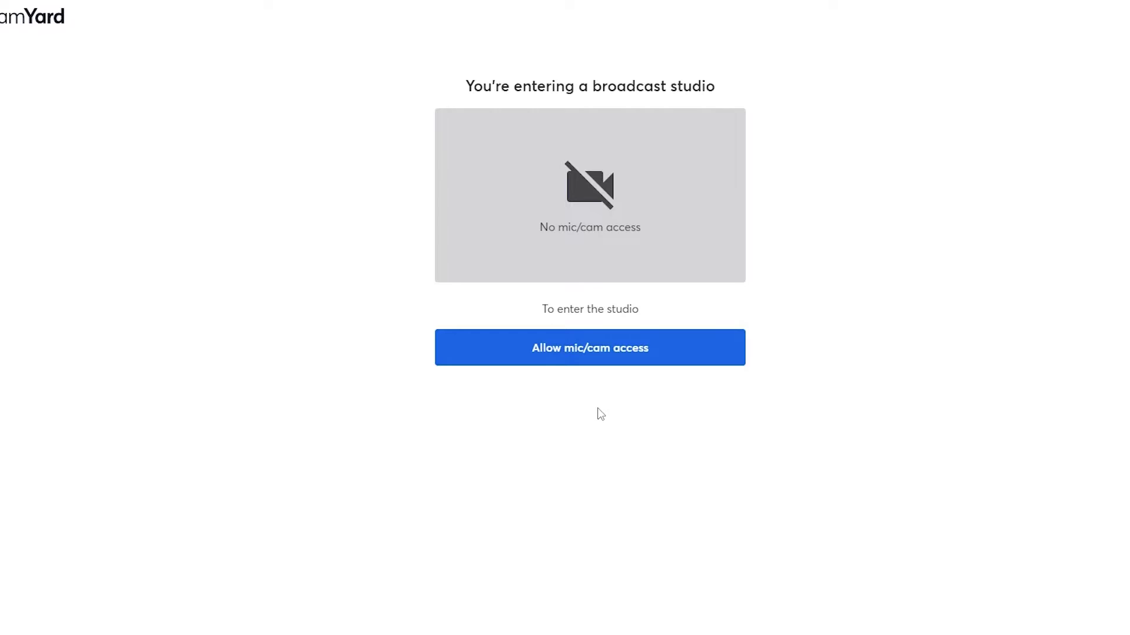
# Allow microphone and camera access, enter the studio with the display name "Test" and dismiss the introductory tip
pyautogui.click(582, 353)
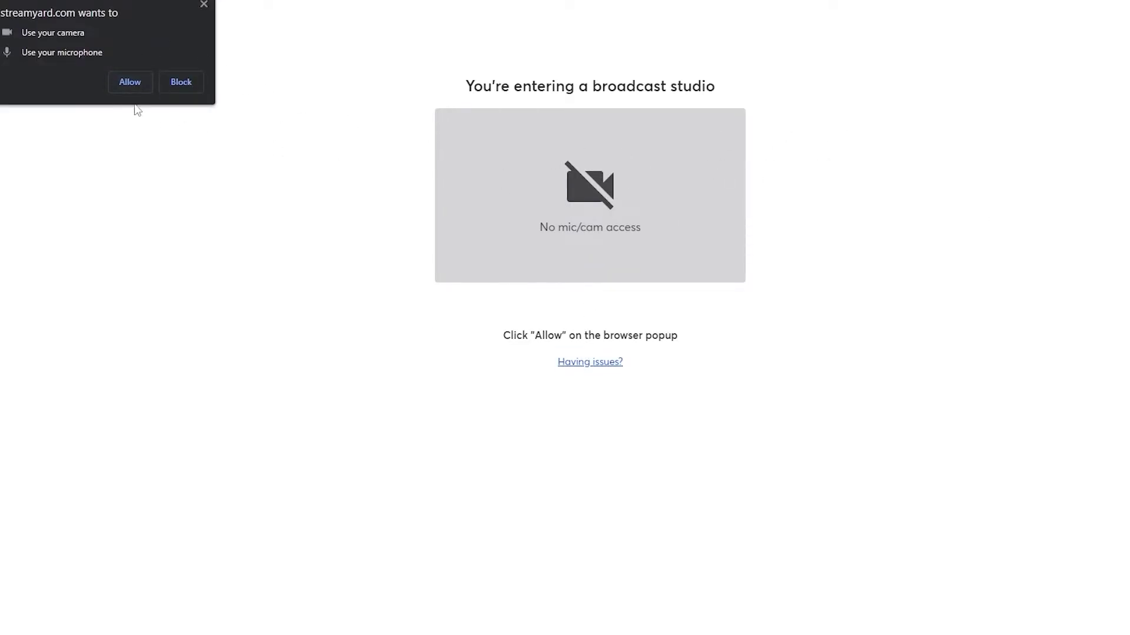
pyautogui.click(131, 83)
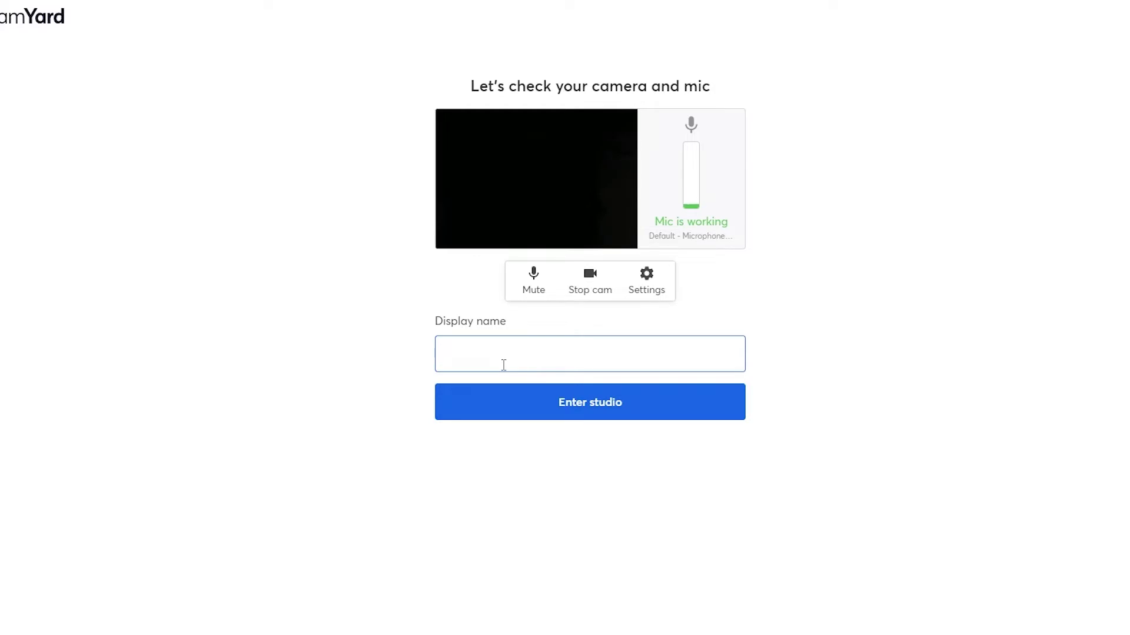
pyautogui.write('Test')
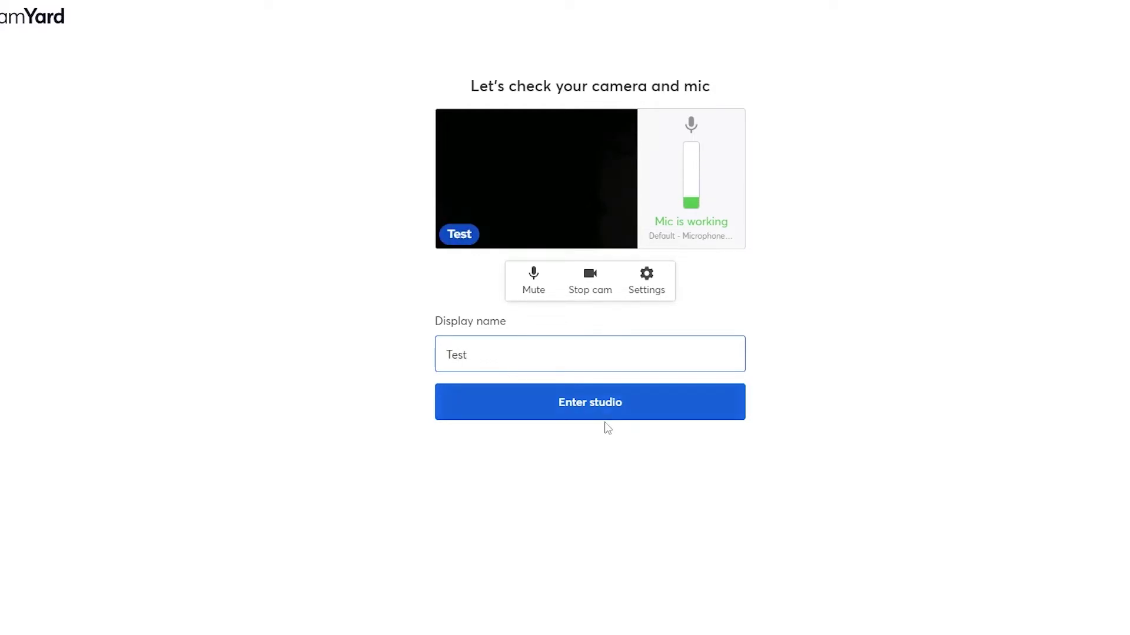
pyautogui.click(594, 400)
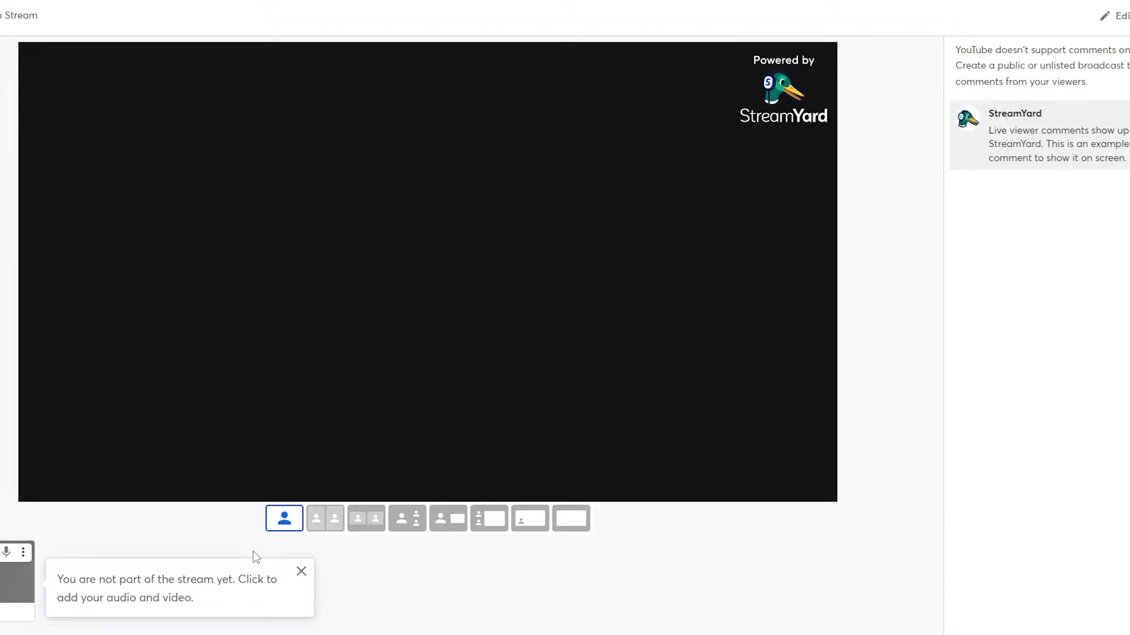
pyautogui.click(301, 572)
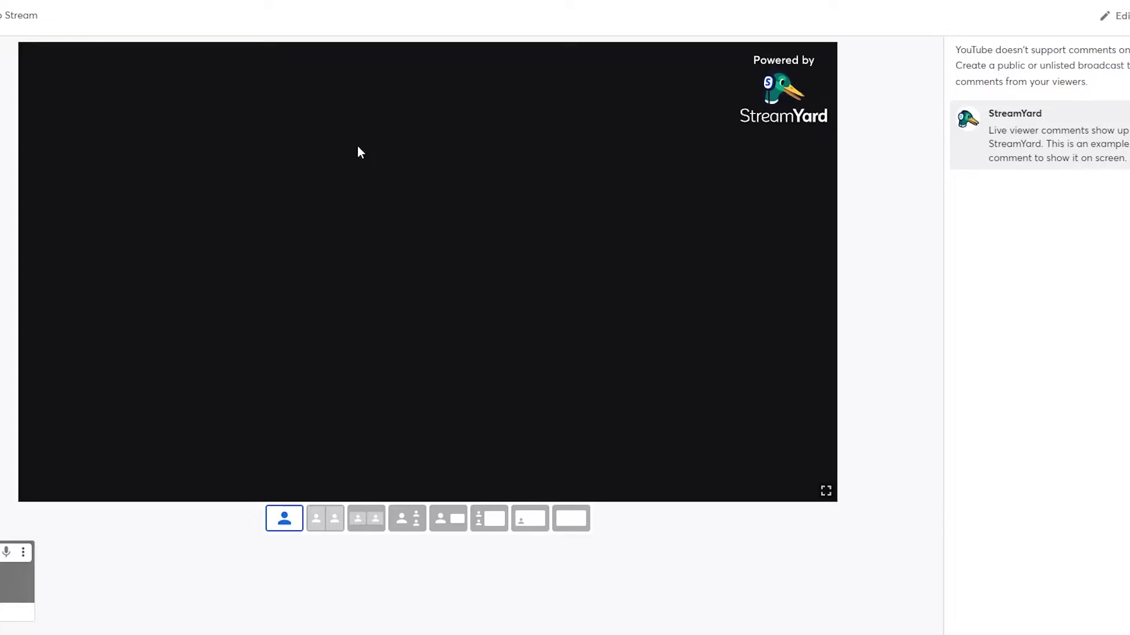
# Try the side-by-side two-person, Group and Spotlight layouts, and return to the single-person layout
pyautogui.click(315, 522)
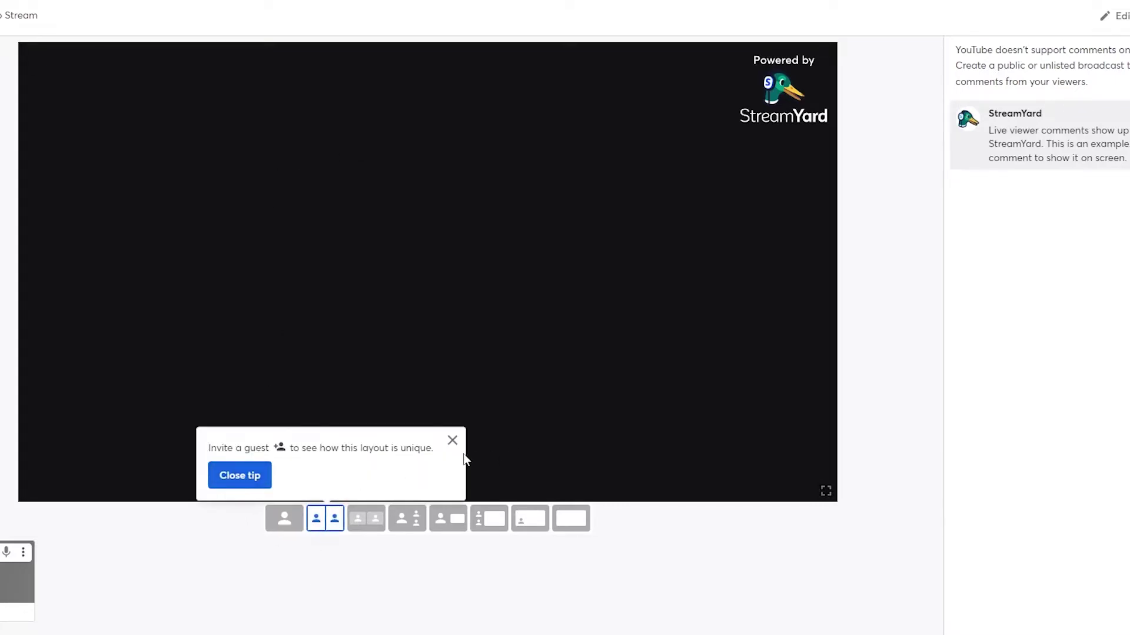
pyautogui.click(452, 441)
pyautogui.click(366, 522)
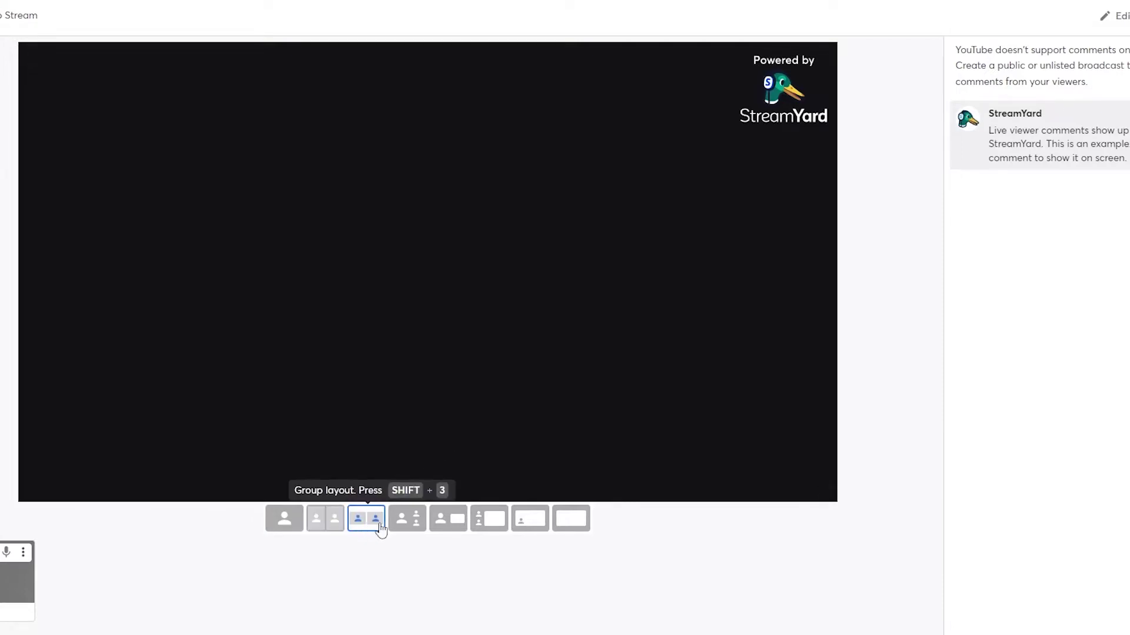
pyautogui.click(406, 525)
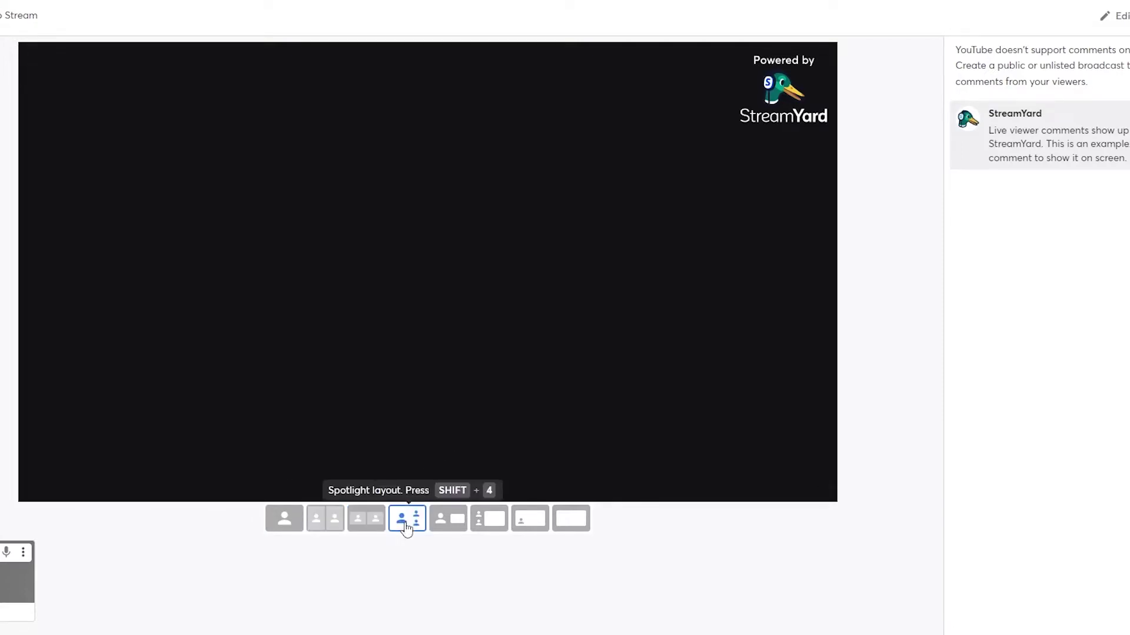
pyautogui.click(283, 518)
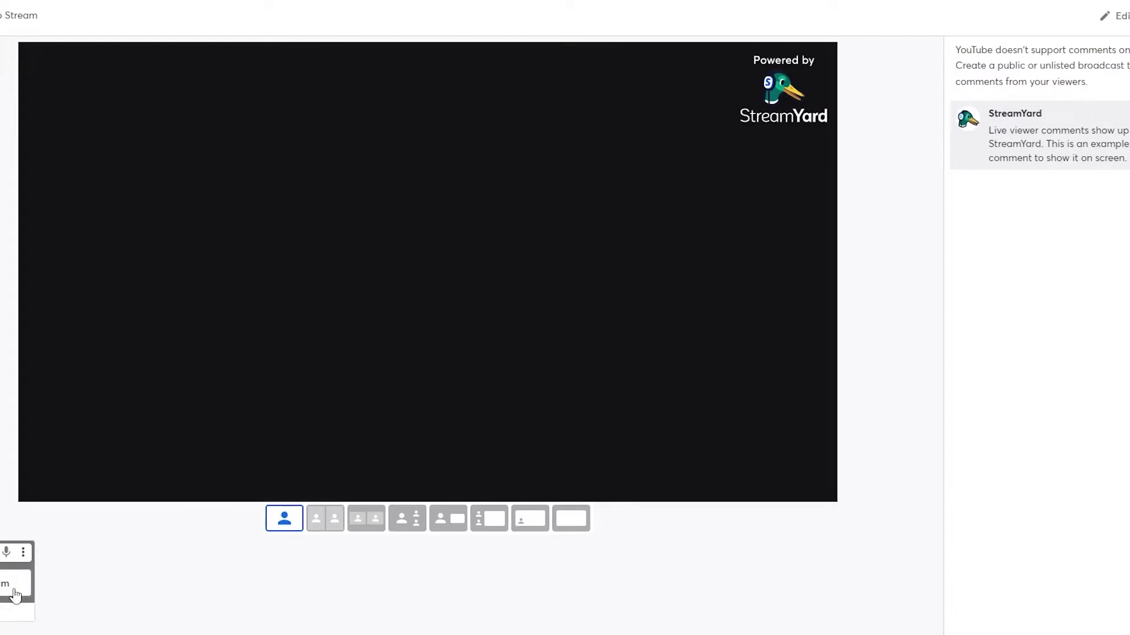
# Add your own audio and video to the stream and view the connected YouTube destination's status and options
pyautogui.click(15, 596)
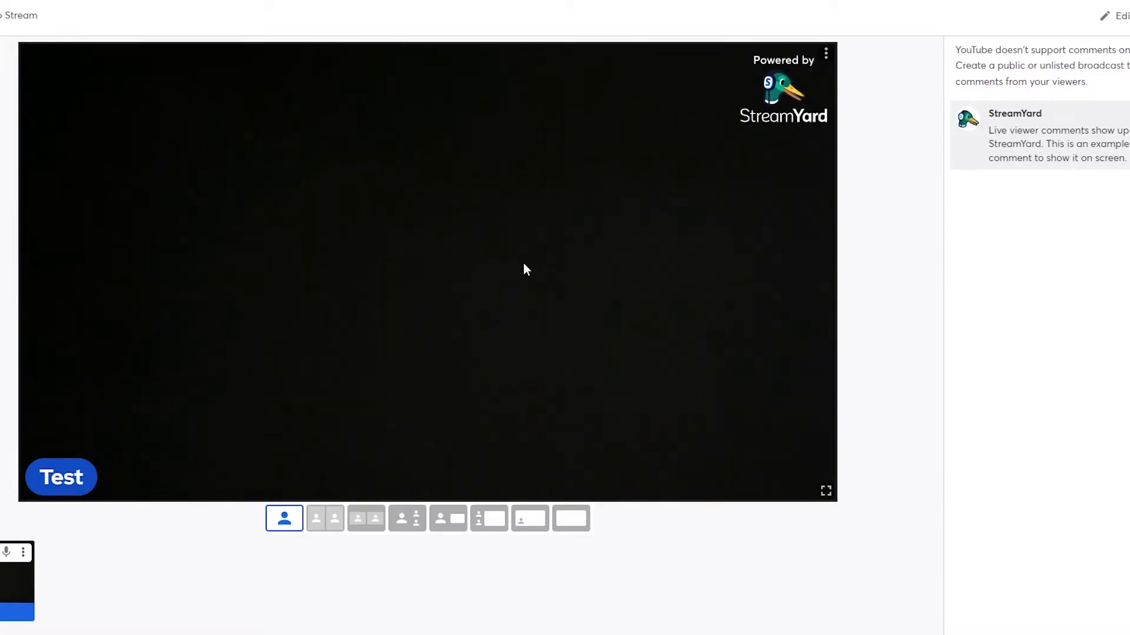
pyautogui.click(1093, 22)
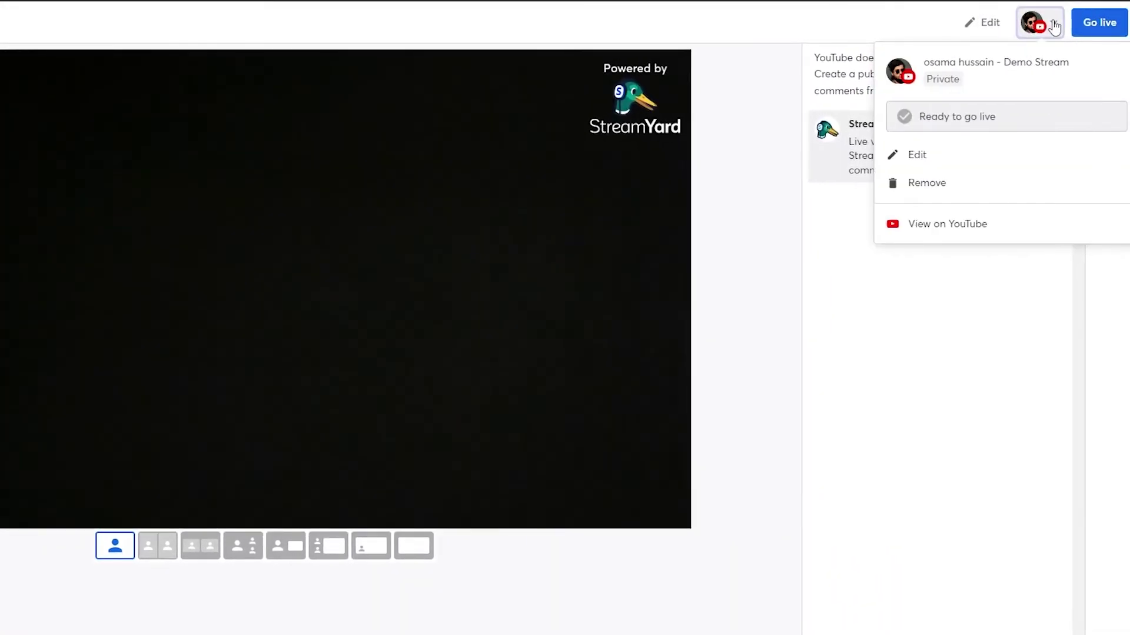
pyautogui.click(1053, 27)
pyautogui.click(1053, 27)
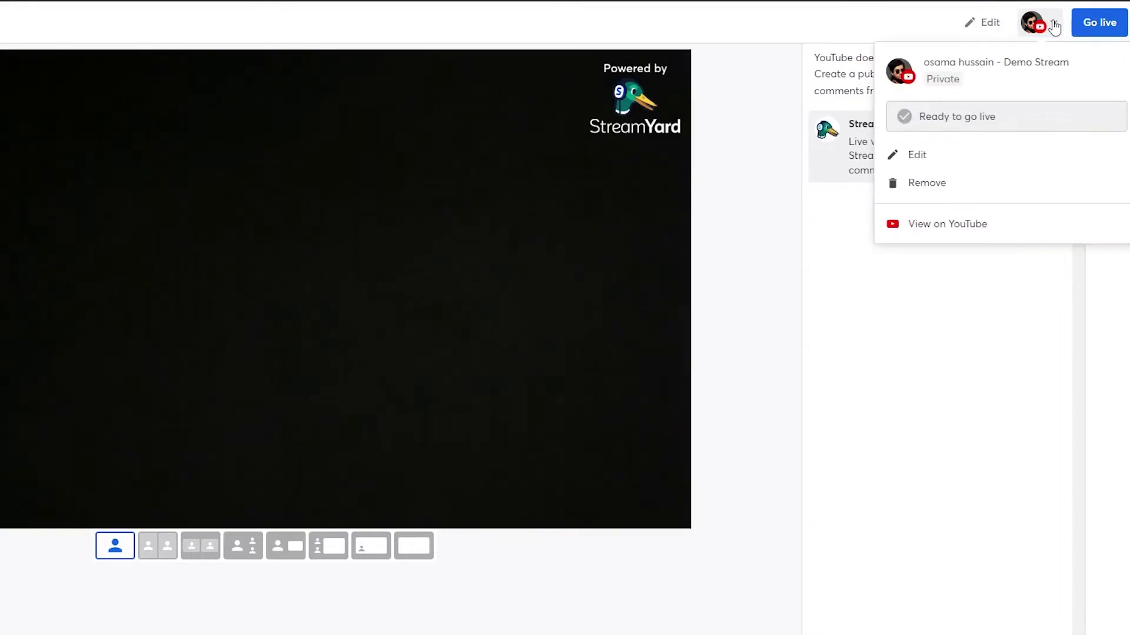
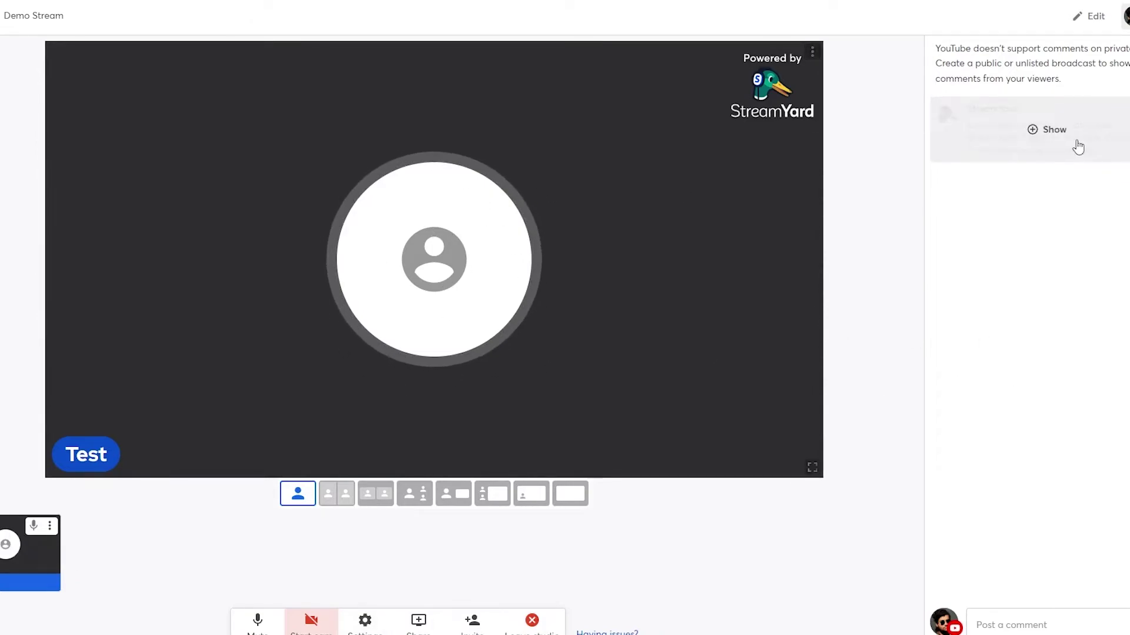
# Show the first example banner on the stream and hide it again
pyautogui.click(1127, 135)
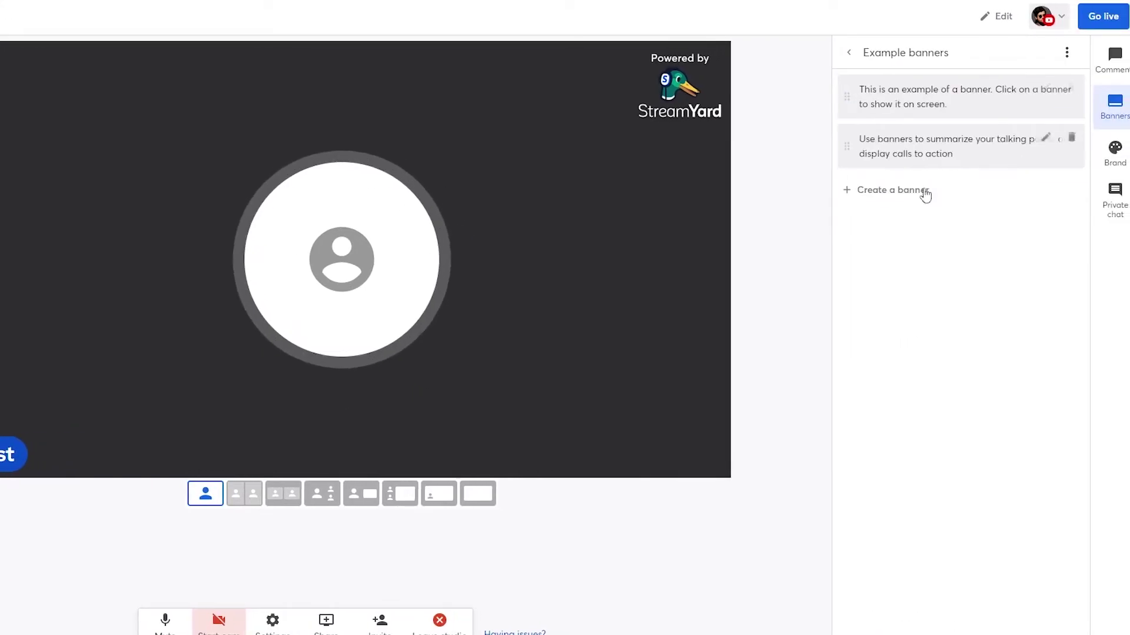
pyautogui.click(963, 104)
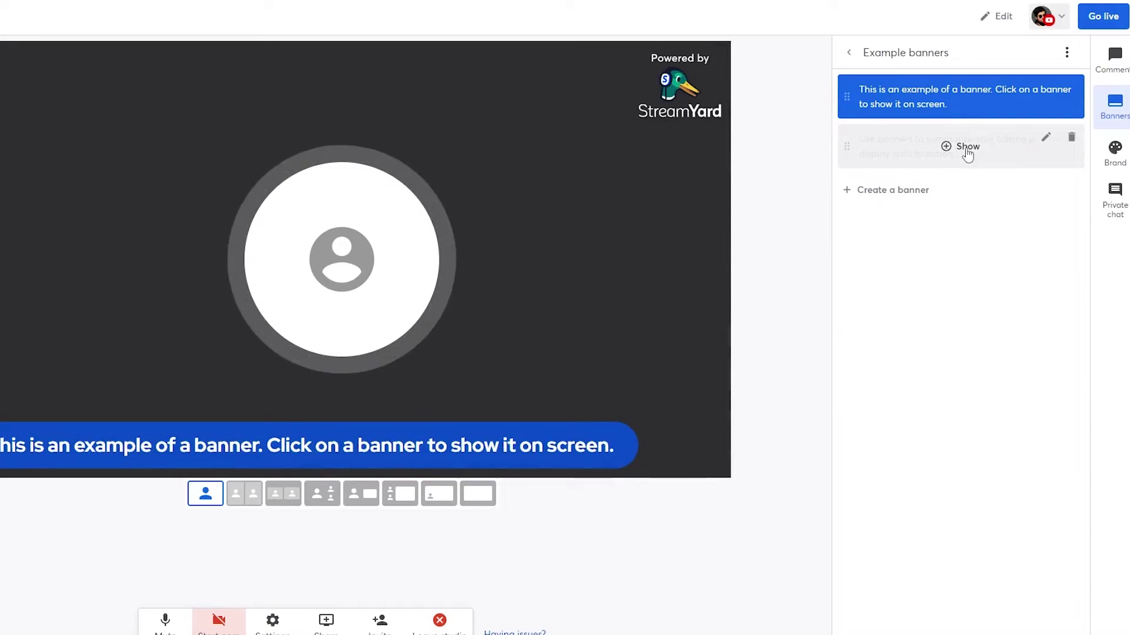
pyautogui.moveTo(934, 111)
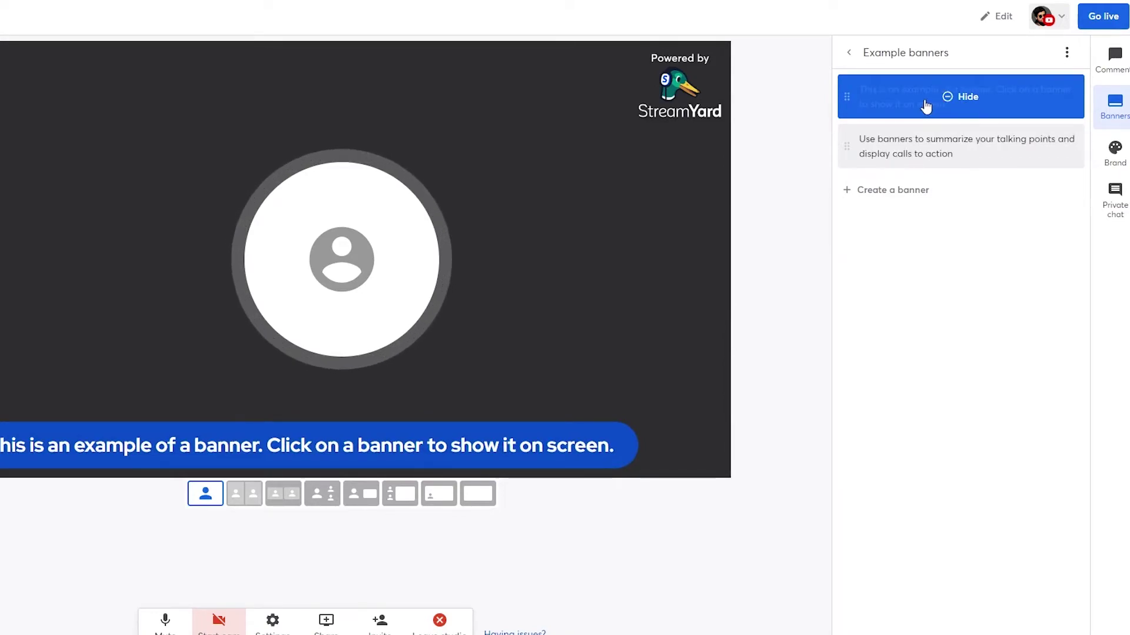
pyautogui.click(928, 107)
# Change the first example banner to a scrolling ticker reading "This is a test", save it and show it on the stream
pyautogui.click(1047, 89)
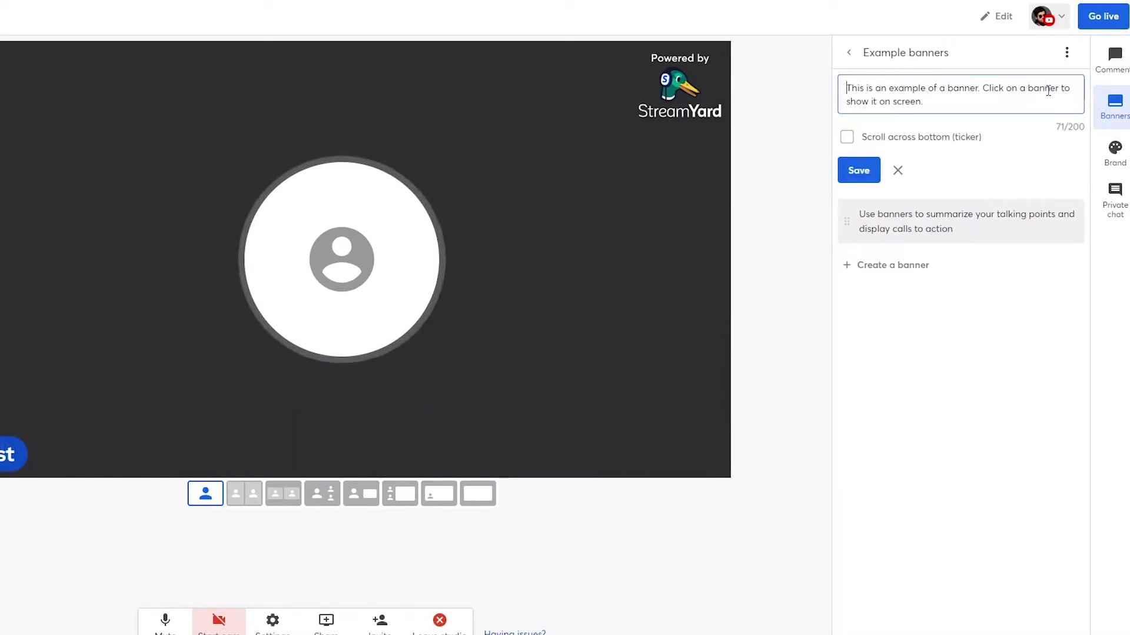
pyautogui.tripleClick(981, 101)
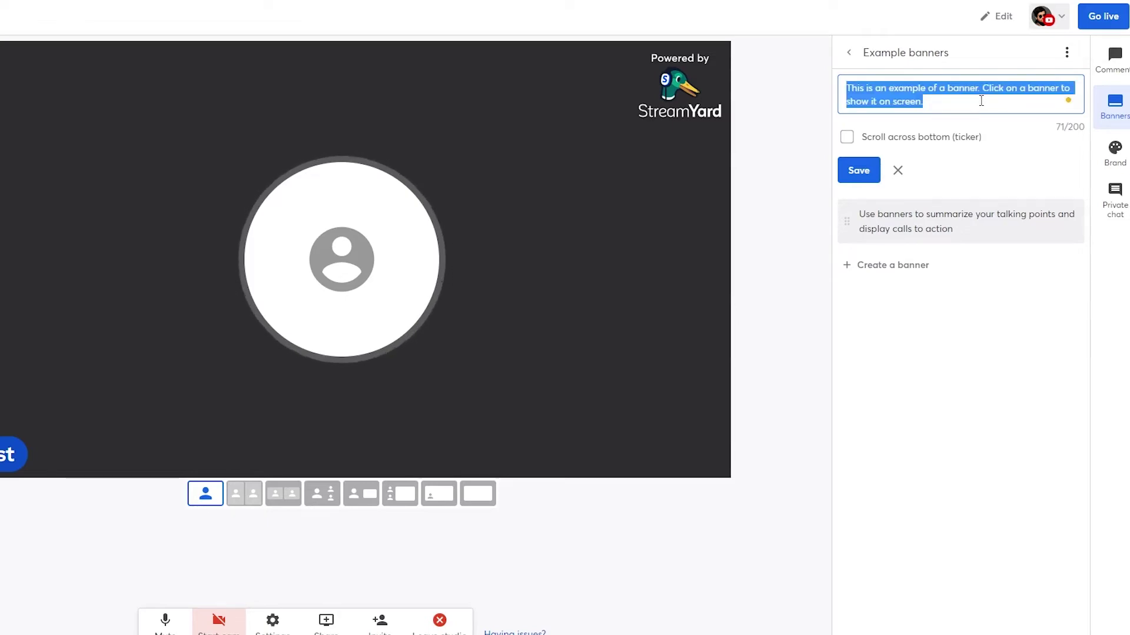
pyautogui.write('This is a test')
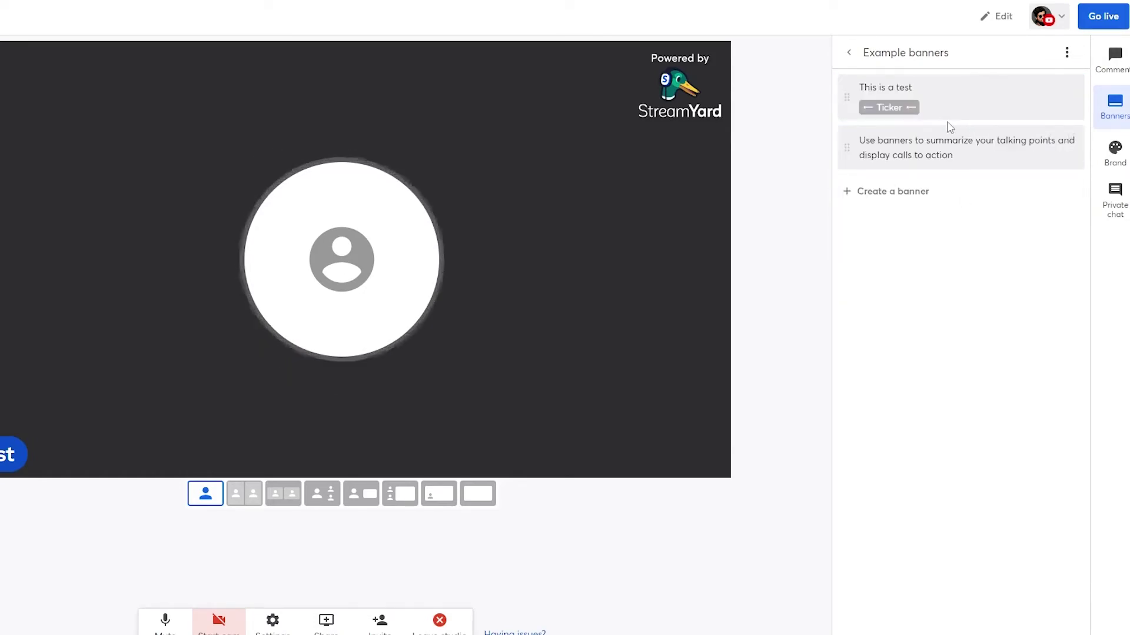
pyautogui.click(960, 99)
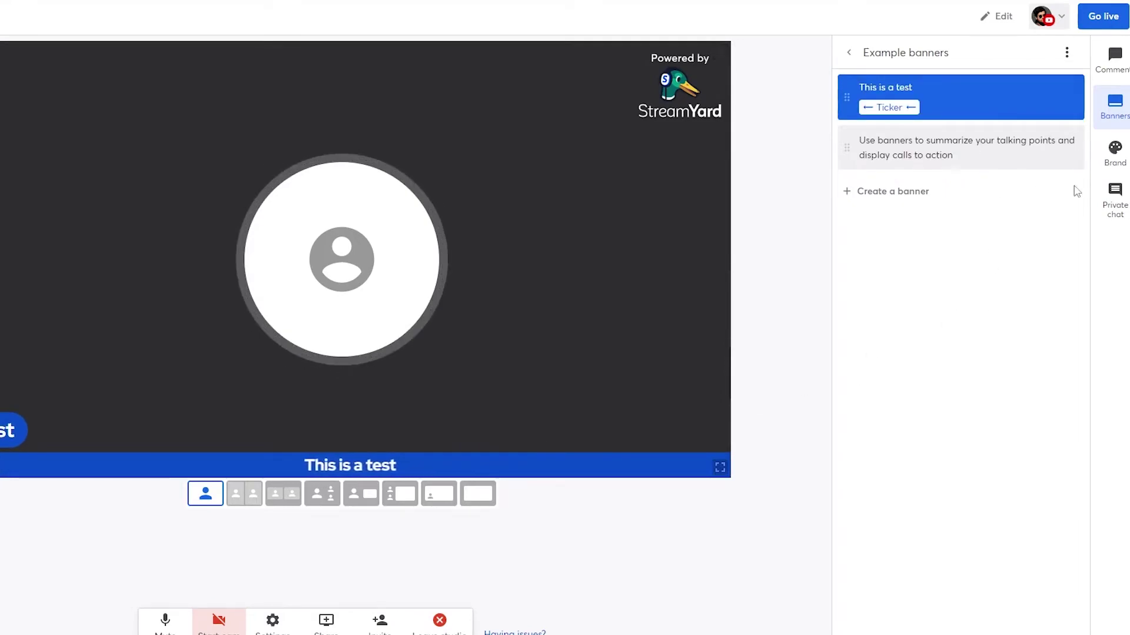
# Try the Classic brand theme and set the theme to Minimal
pyautogui.click(1123, 168)
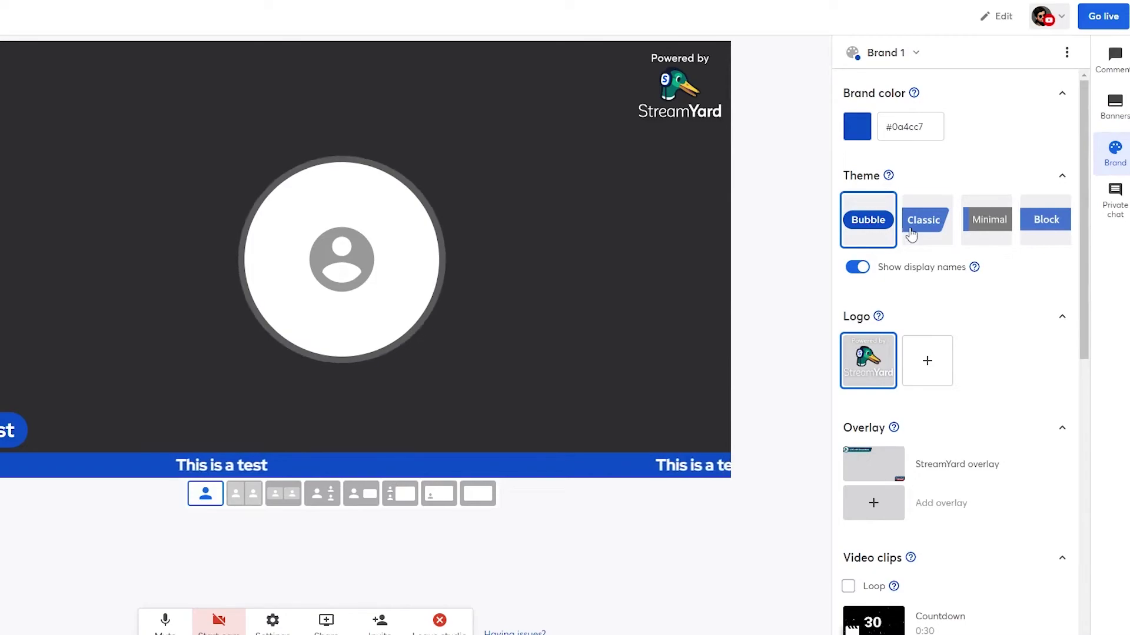
pyautogui.click(928, 221)
pyautogui.click(989, 226)
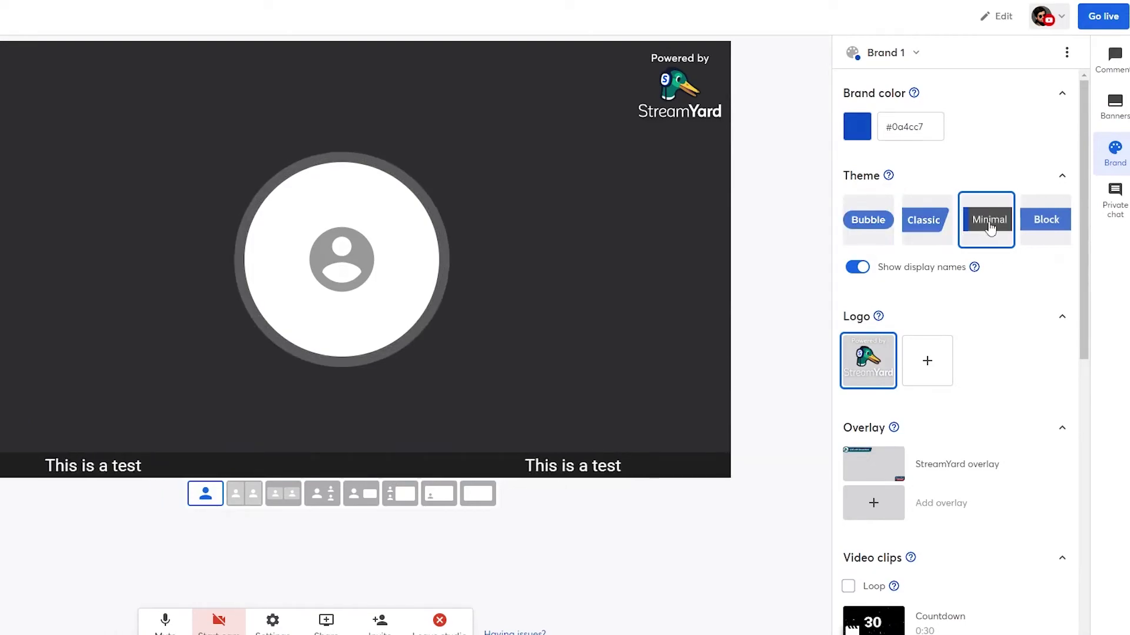
# Check the option for adding a custom logo and dismiss the upgrade notice
pyautogui.scroll(-2, 859, 382)
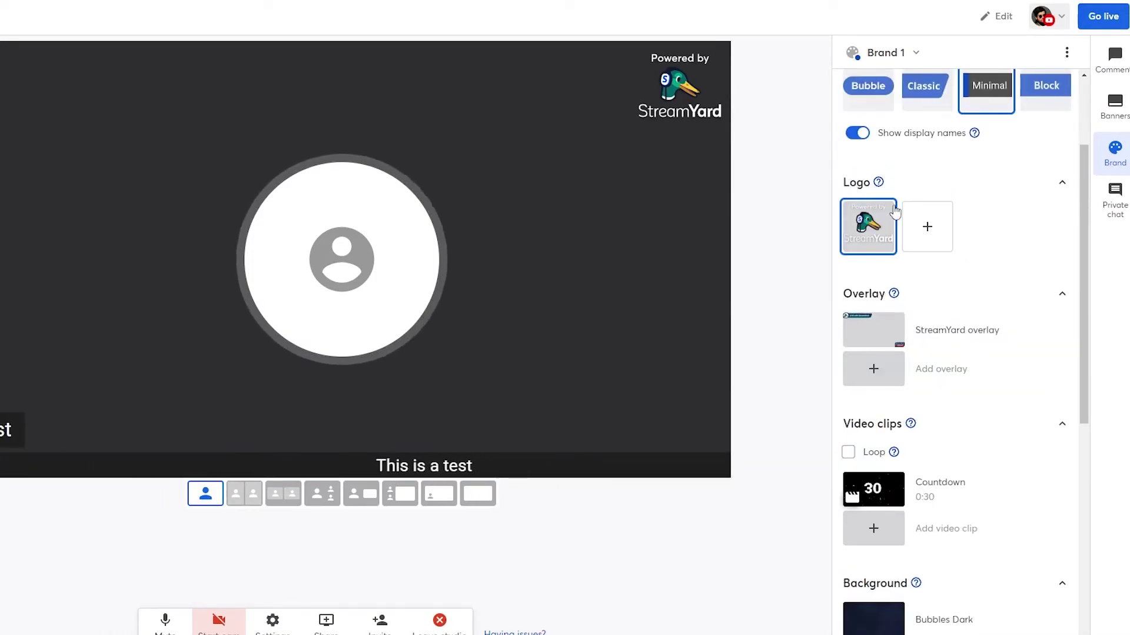
pyautogui.click(920, 227)
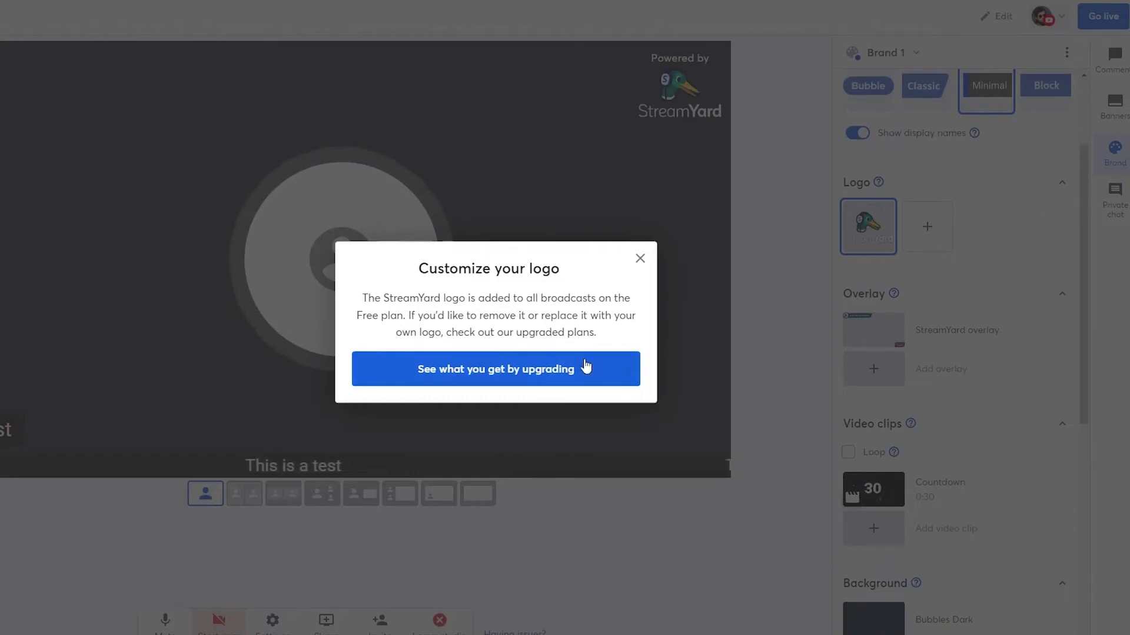
pyautogui.click(640, 259)
# Turn the Bubbles Dark background on and off again
pyautogui.moveTo(857, 336)
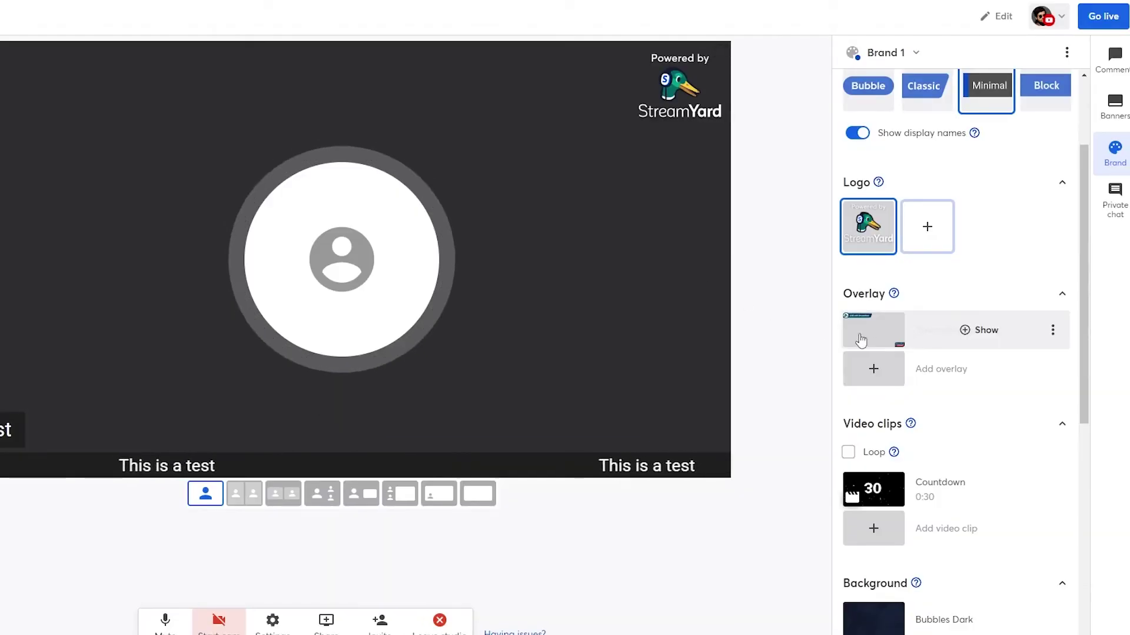
pyautogui.scroll(-2, 880, 348)
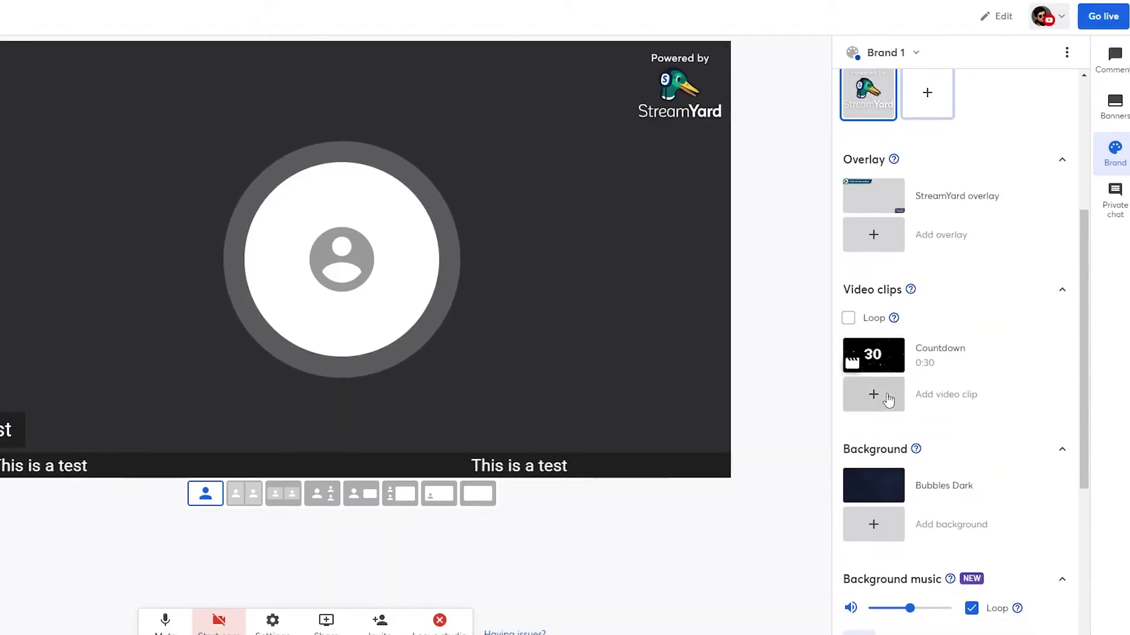
pyautogui.scroll(-3, 939, 446)
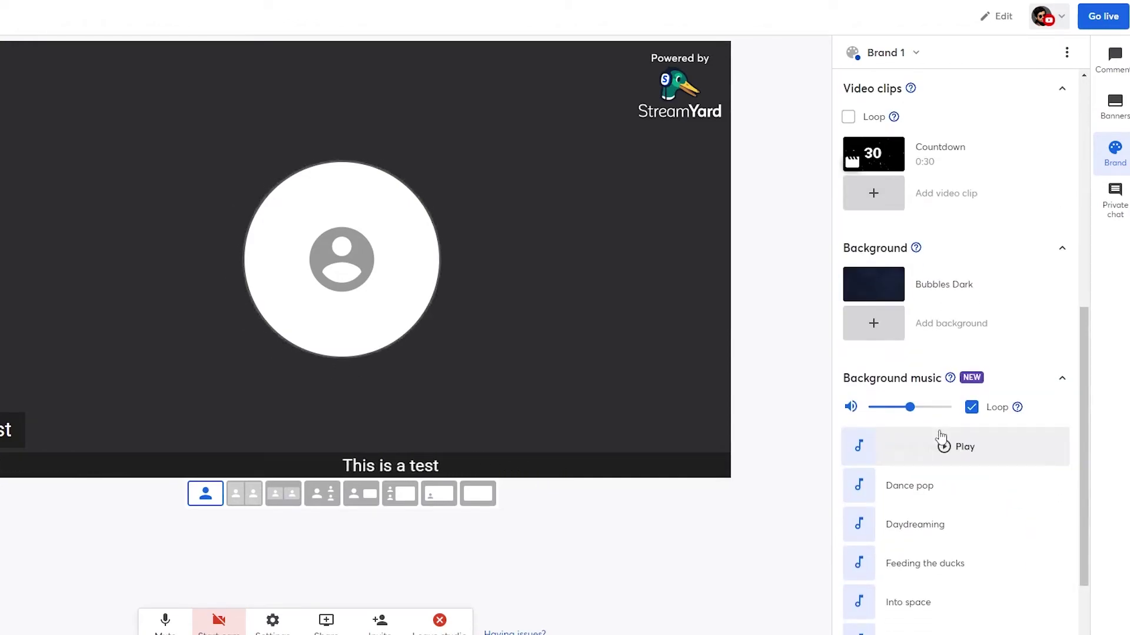
pyautogui.click(941, 296)
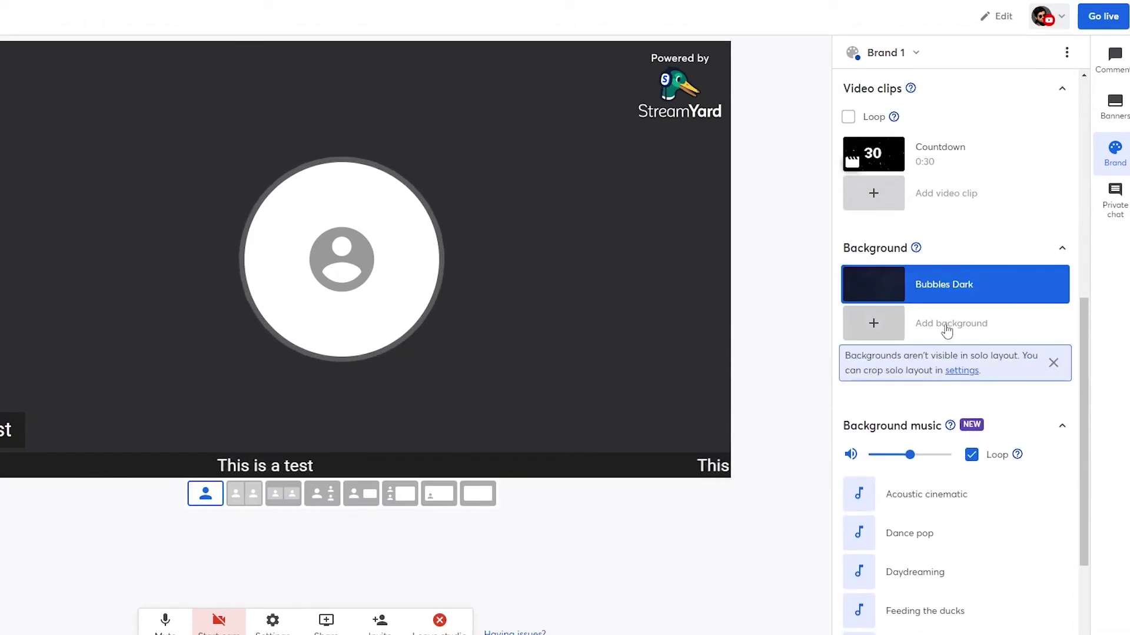
pyautogui.click(873, 284)
# Lower the background music volume to about a third
pyautogui.scroll(-2, 991, 421)
pyautogui.moveTo(899, 334)
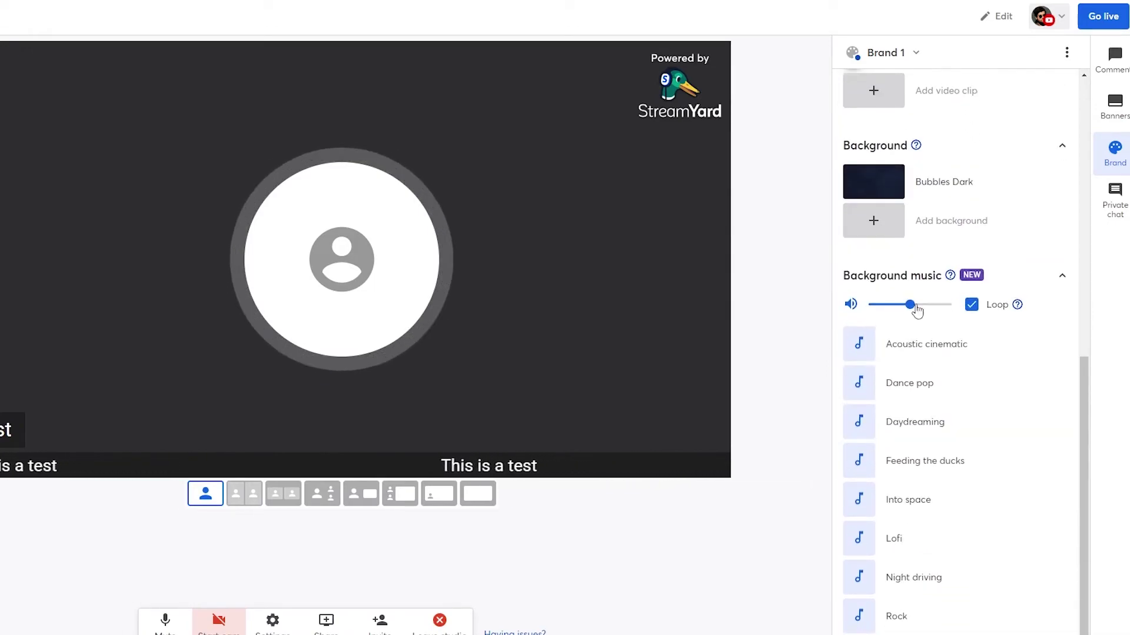
pyautogui.moveTo(909, 305); pyautogui.dragTo(894, 304)
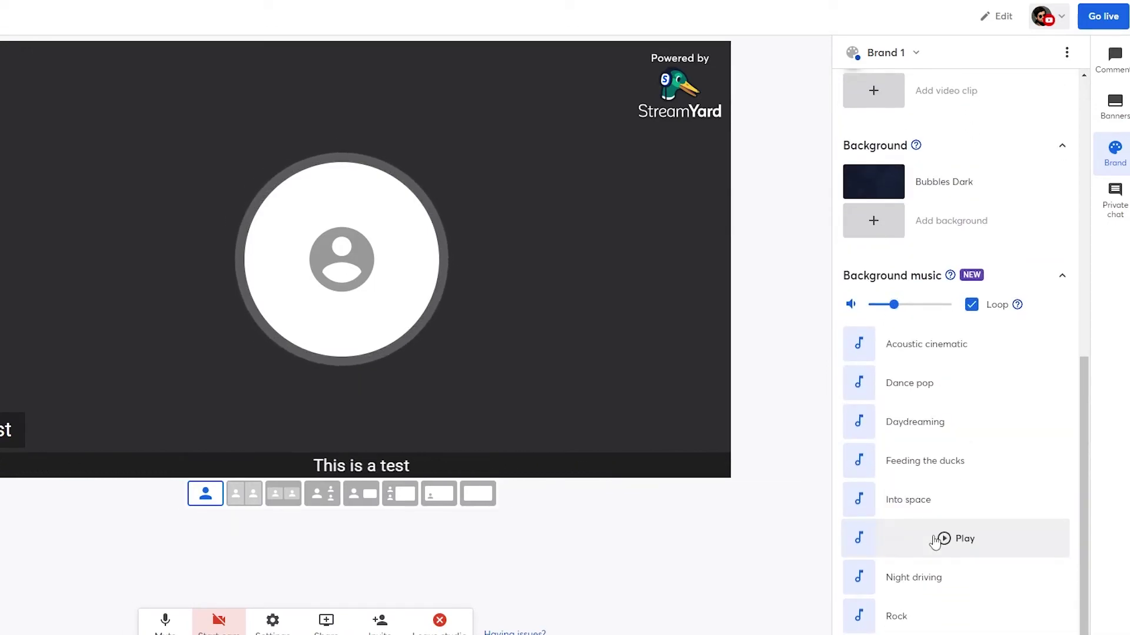
# Open the studio's private chat to view where messages can be exchanged with everyone in the studio
pyautogui.scroll(8, 935, 537)
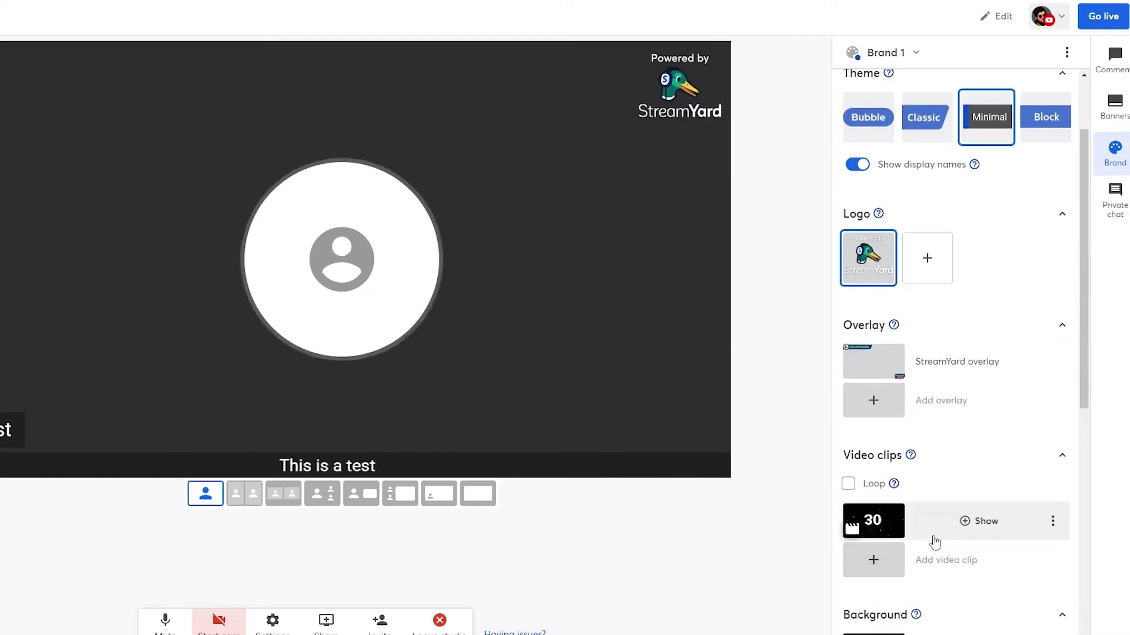
pyautogui.click(1114, 191)
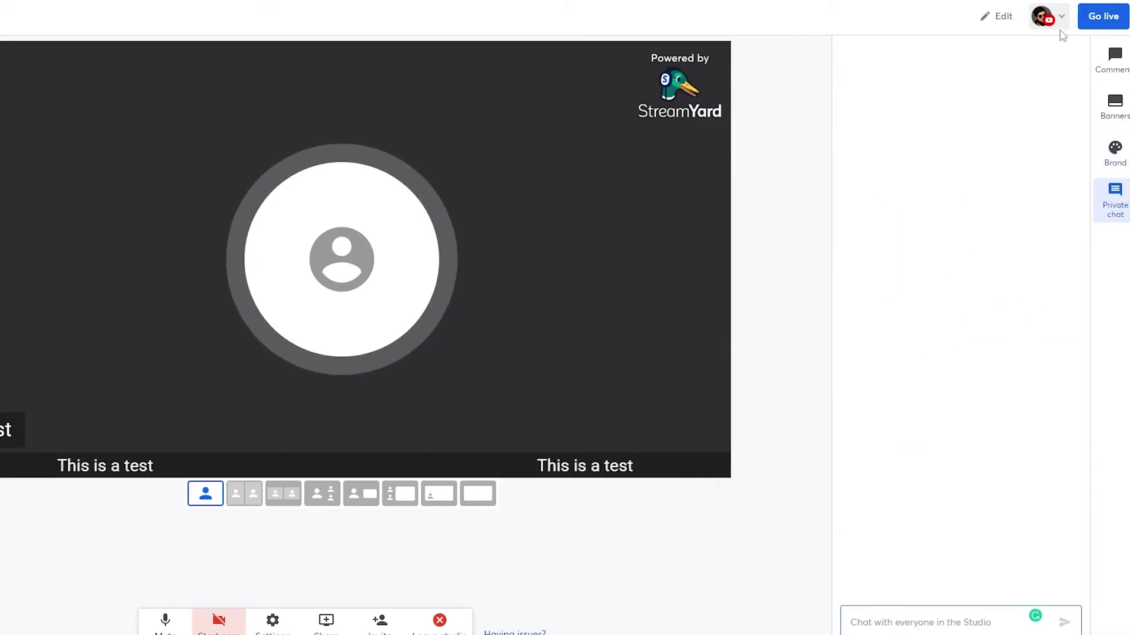
pyautogui.moveTo(373, 328)
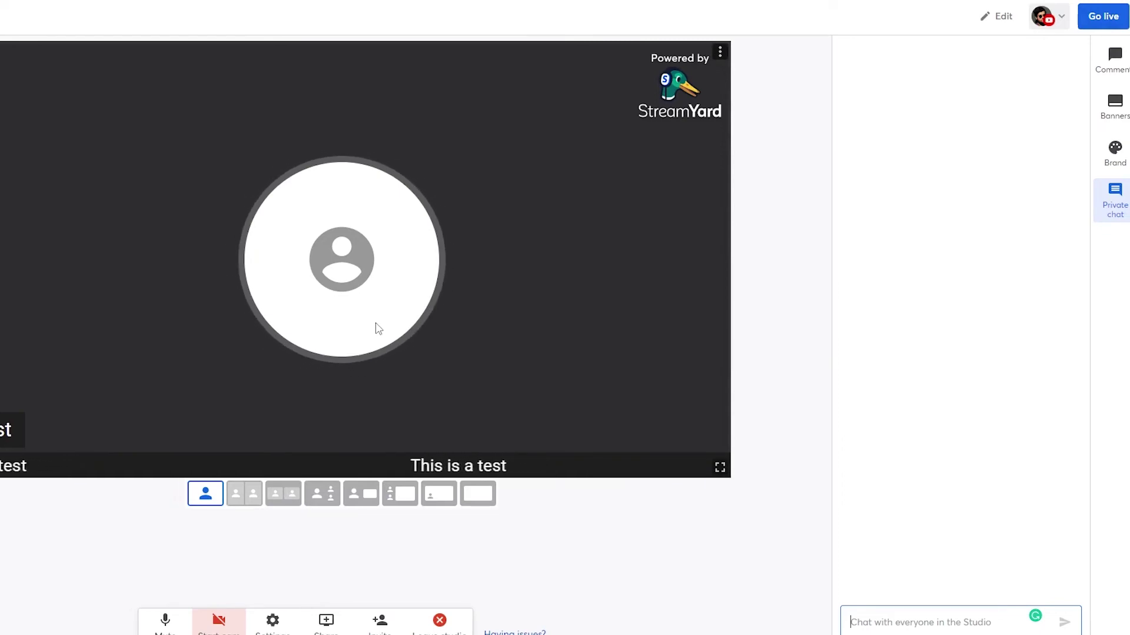
# Start the YouTube broadcast live and confirm going live
pyautogui.click(1116, 17)
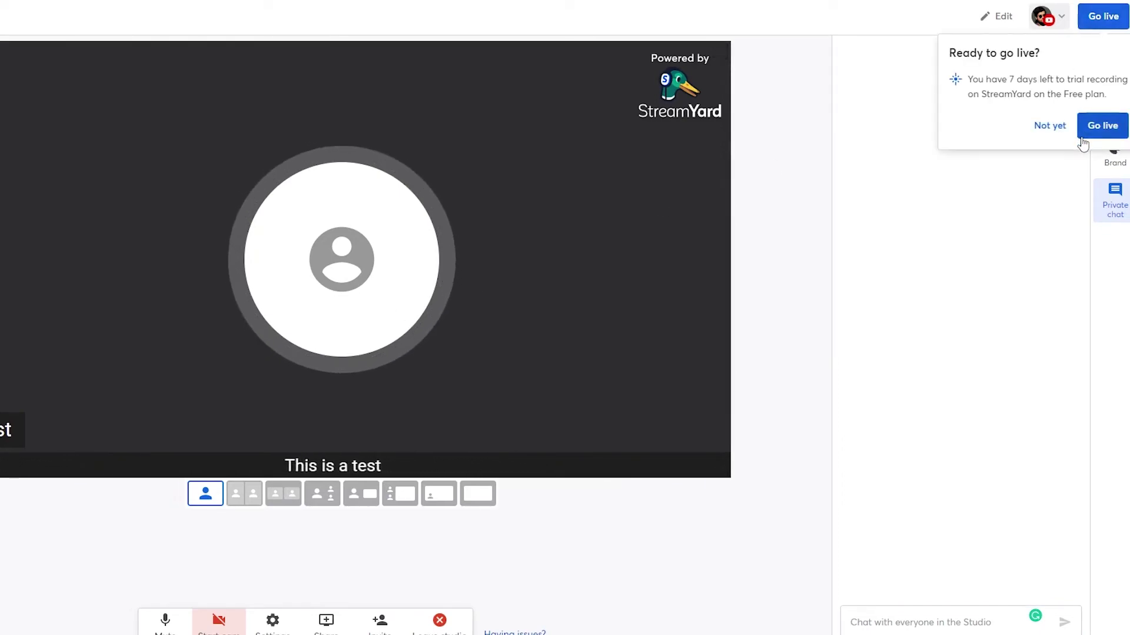
pyautogui.moveTo(946, 53); pyautogui.dragTo(1039, 58)
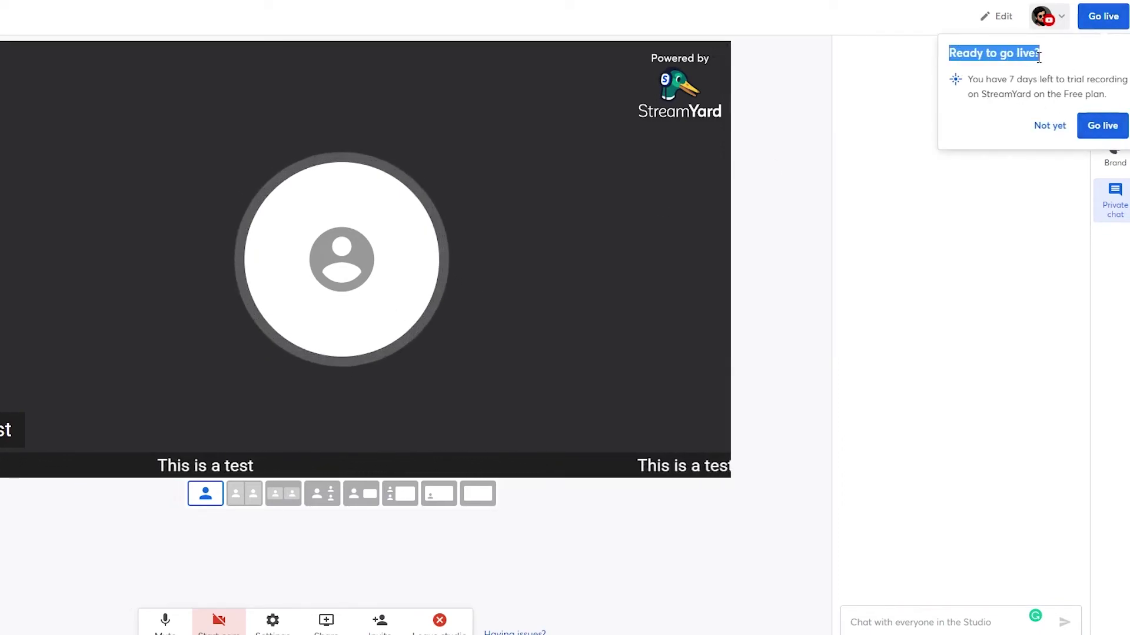
pyautogui.click(1099, 124)
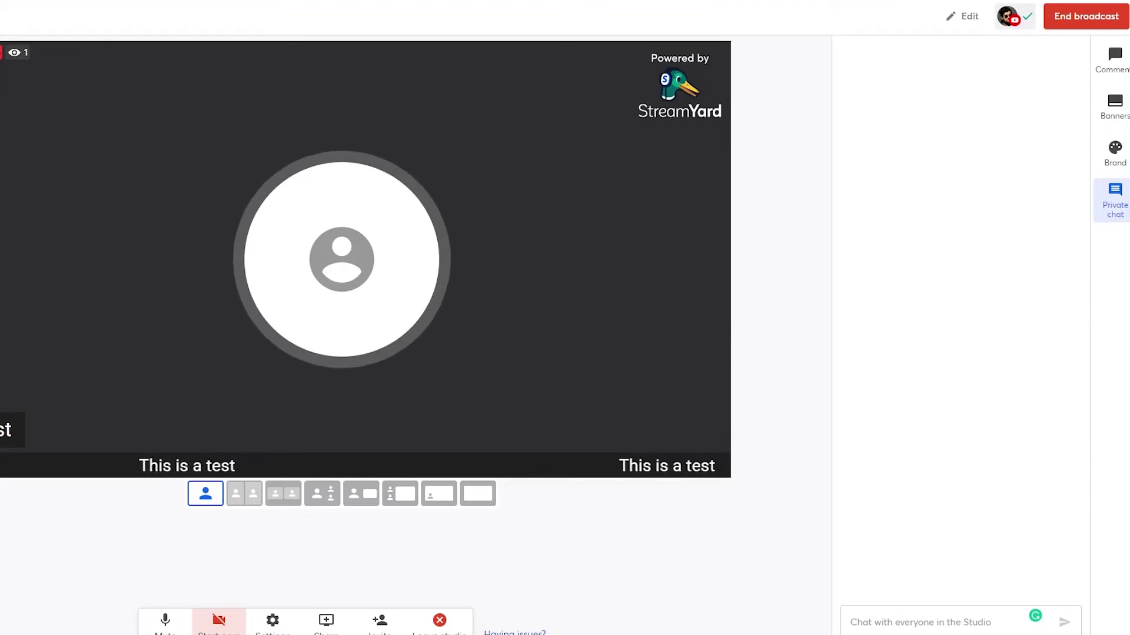
# End the live broadcast and confirm ending it
pyautogui.moveTo(23, 54)
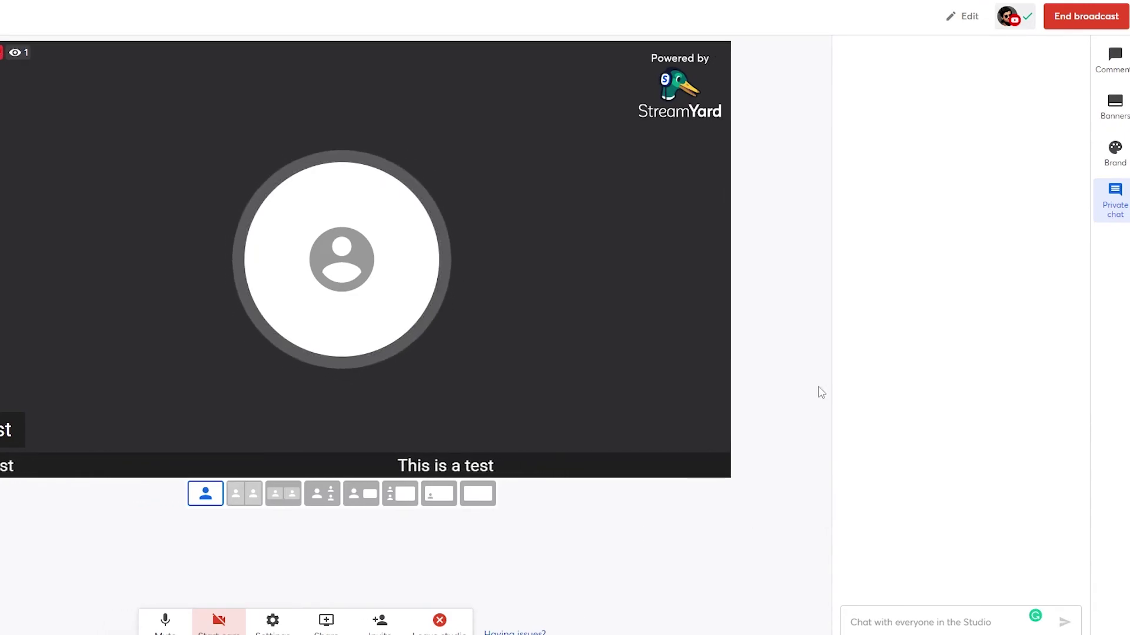
pyautogui.click(1067, 22)
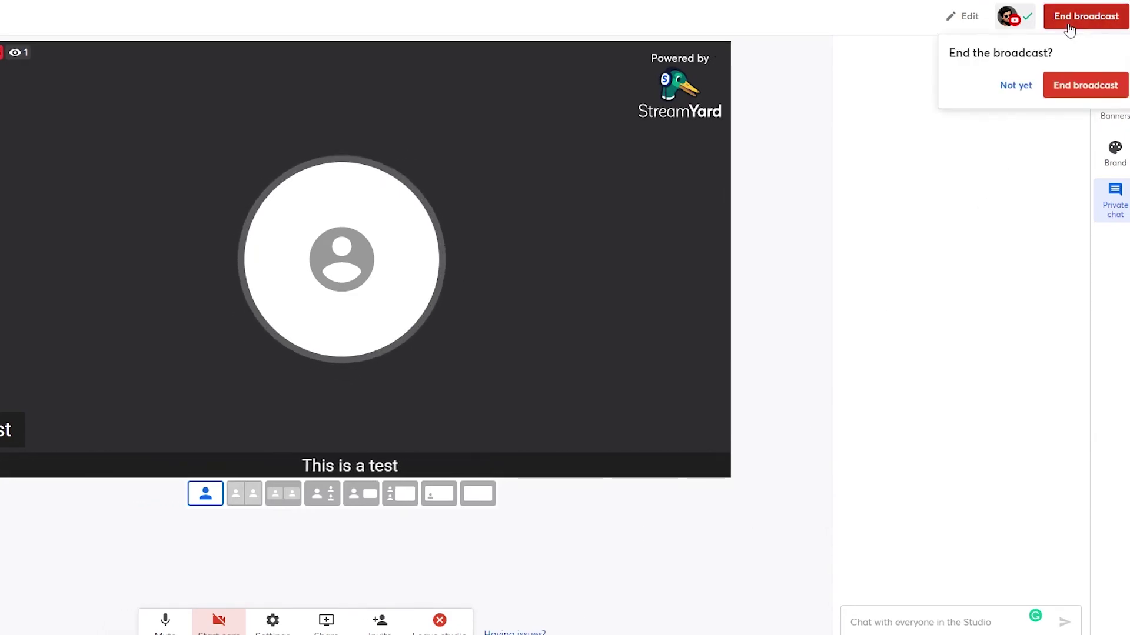
pyautogui.click(1077, 94)
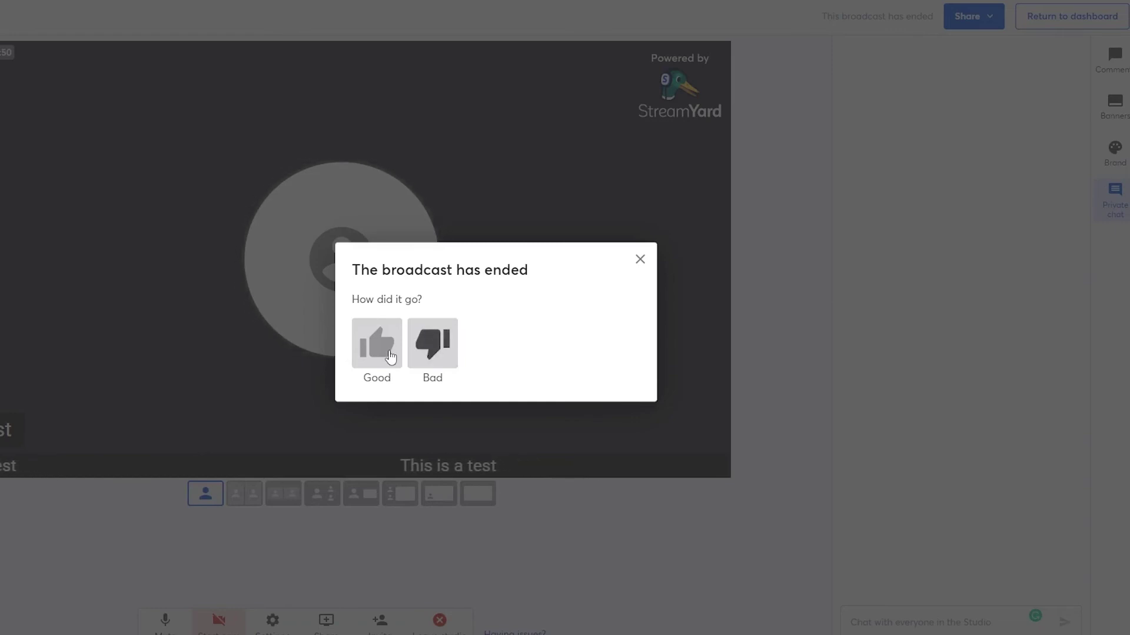
# Rate the ended broadcast as Good without written feedback and return to the dashboard
pyautogui.click(391, 357)
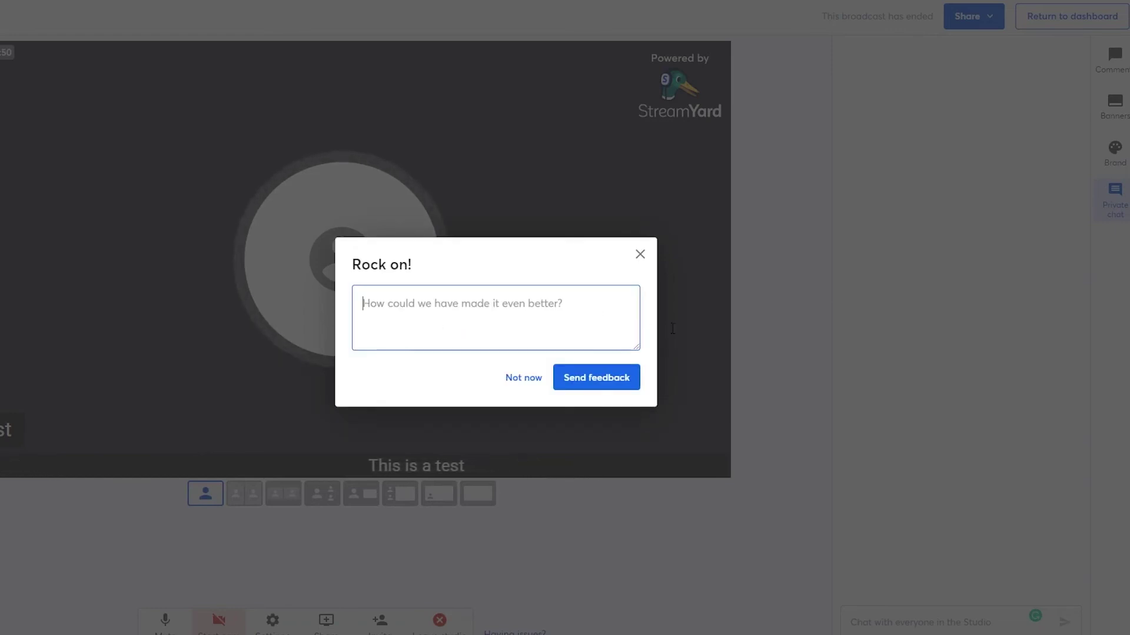
pyautogui.click(644, 258)
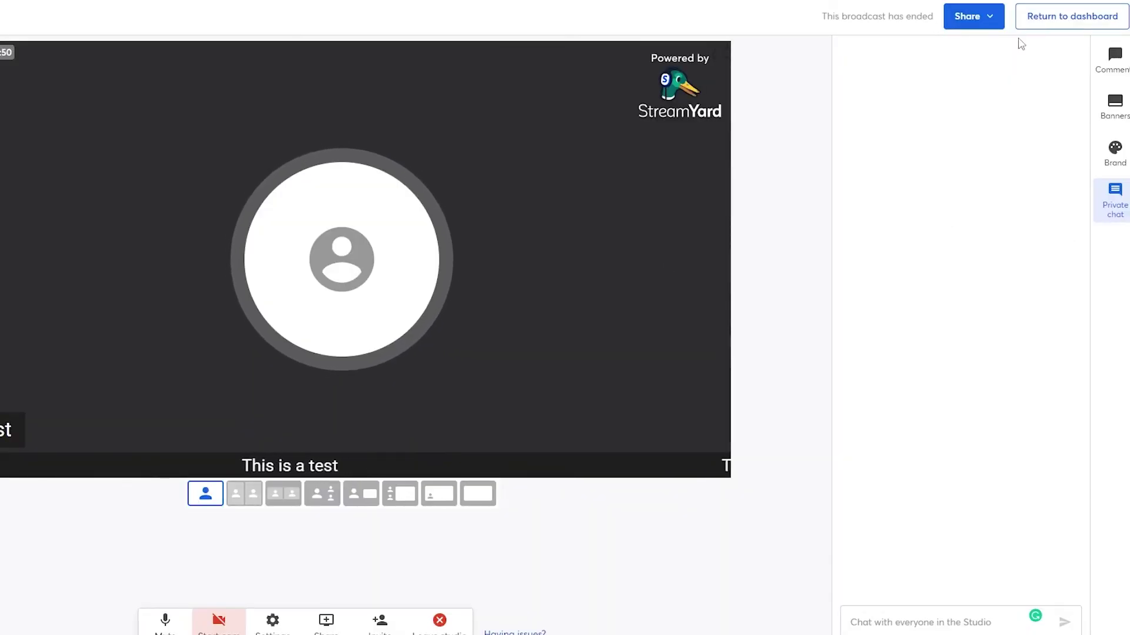
pyautogui.click(1045, 17)
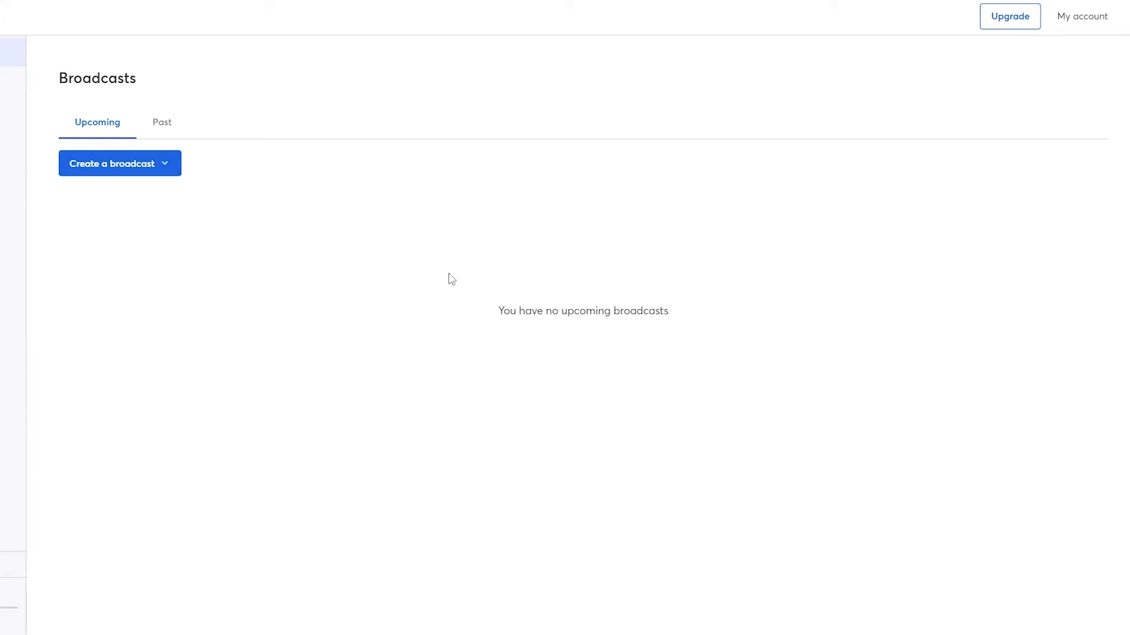